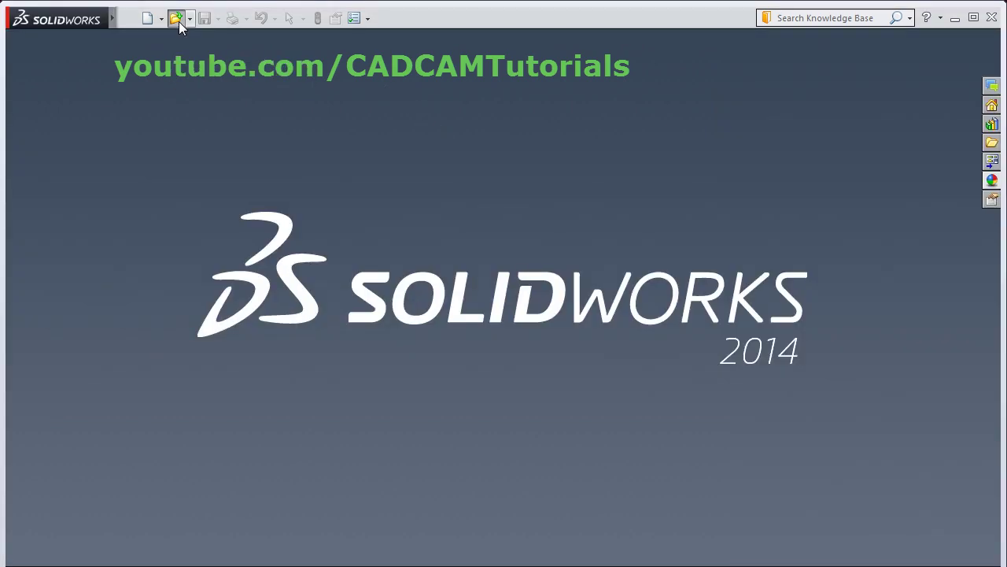
Open For SolidWorks.dwg for import into a new part as a 2D sketch
click(176, 18)
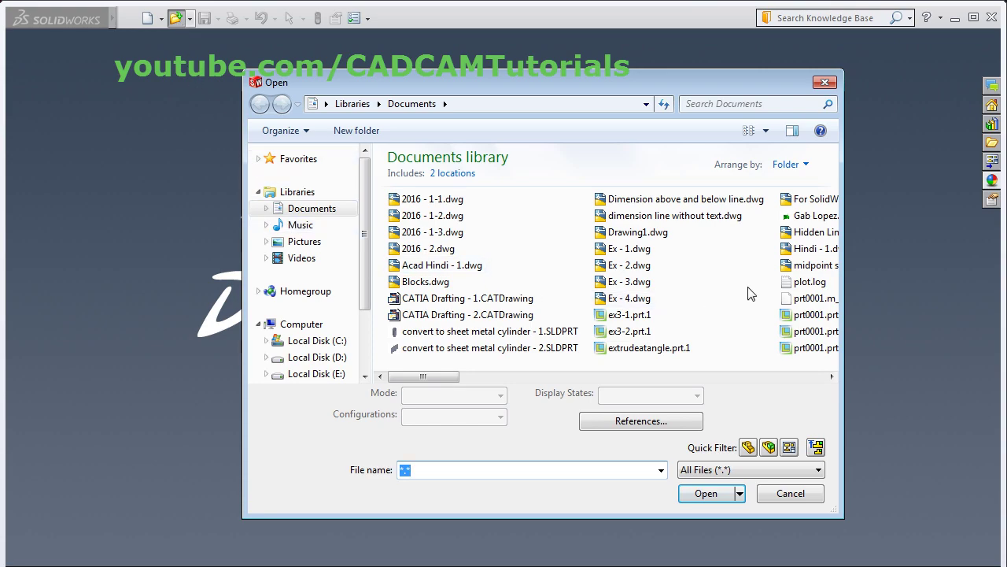
click(789, 203)
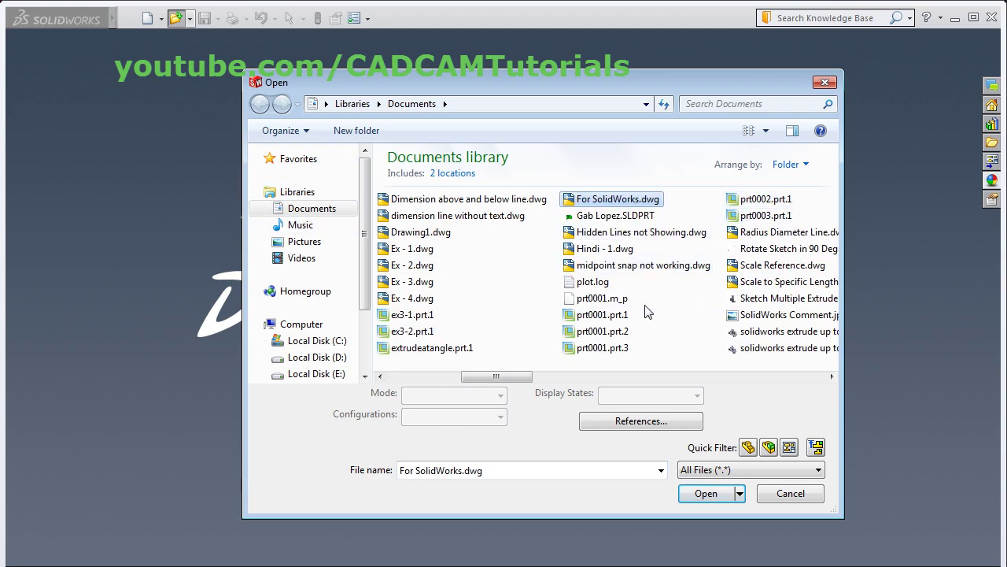
click(706, 494)
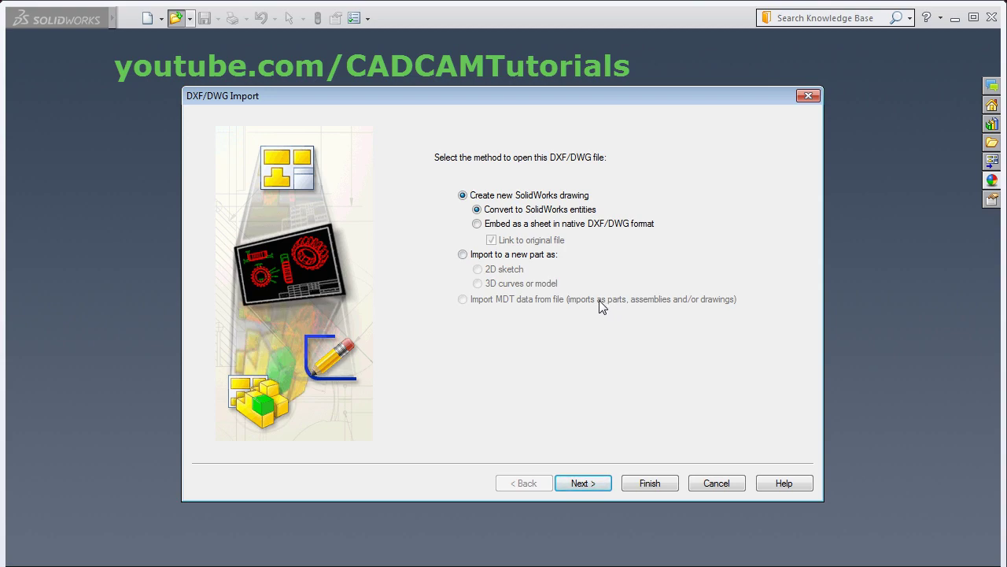
click(462, 254)
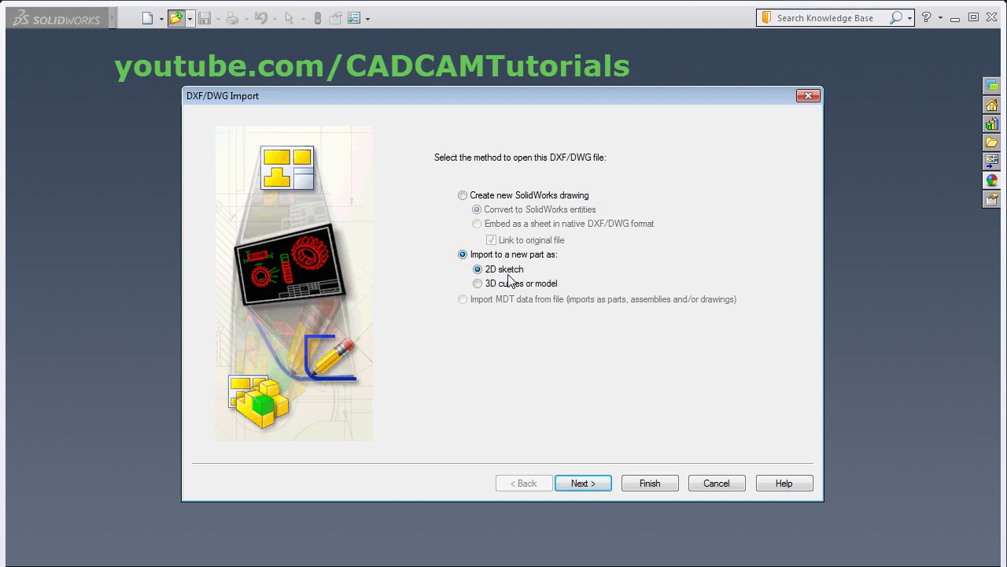
click(593, 483)
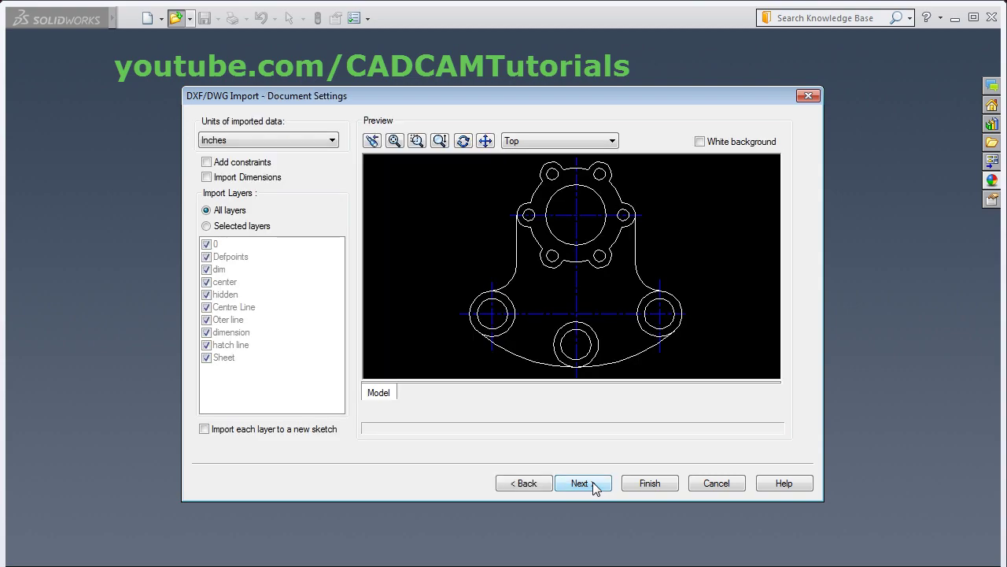
Import the drawing in millimetres with its dimensions included, moving on to layer mapping
click(332, 142)
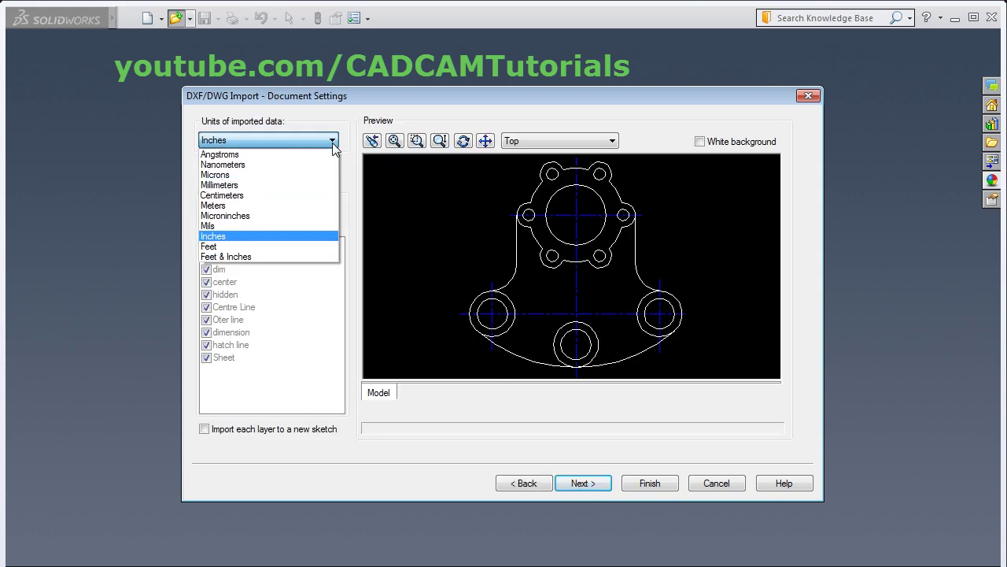
click(236, 185)
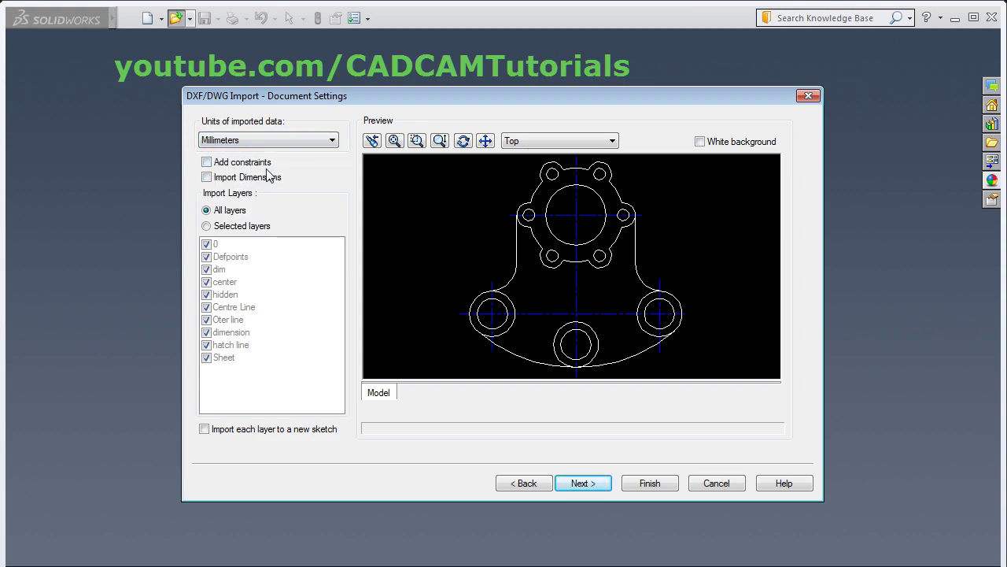
click(207, 177)
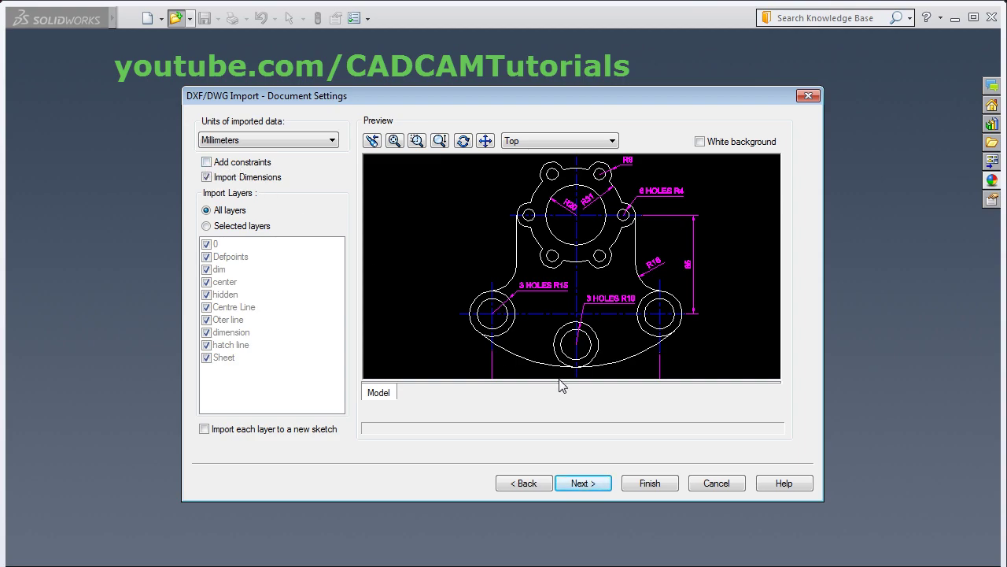
click(590, 483)
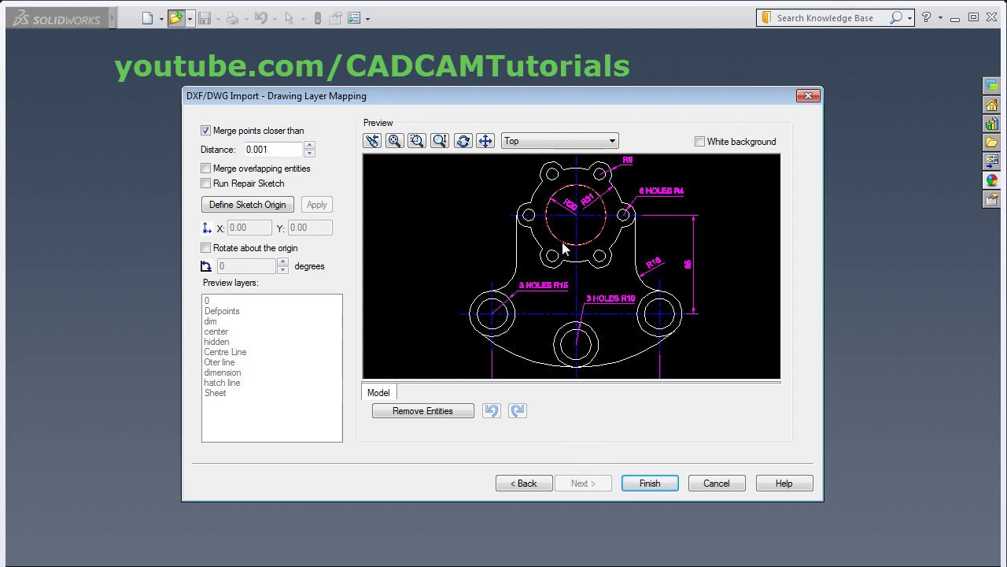
click(438, 413)
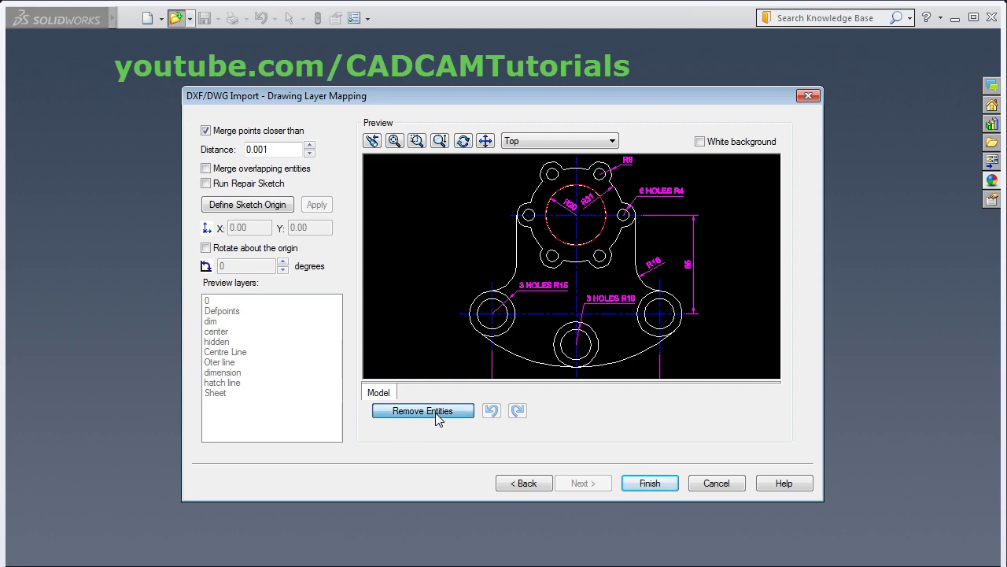
click(556, 265)
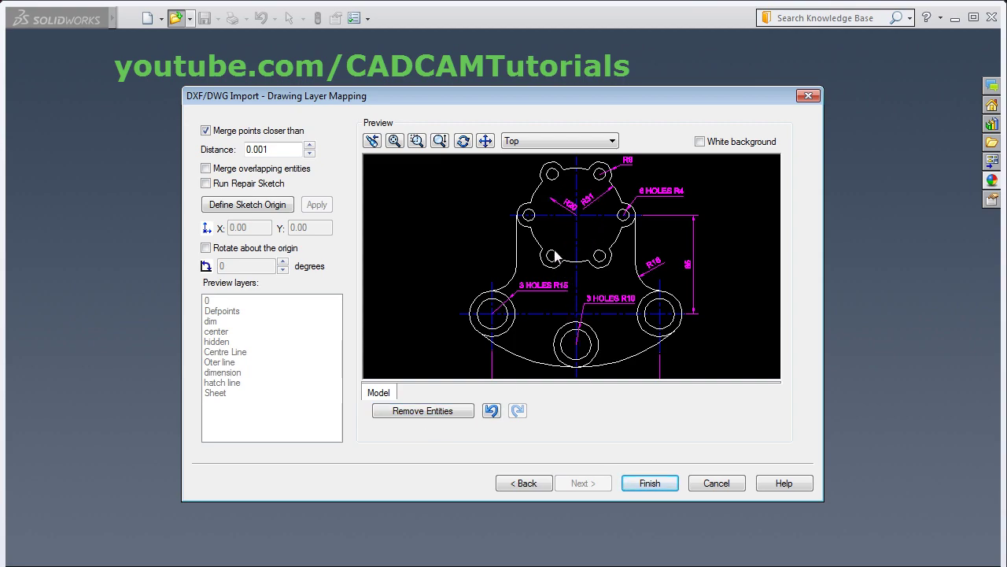
click(439, 414)
click(492, 410)
click(491, 411)
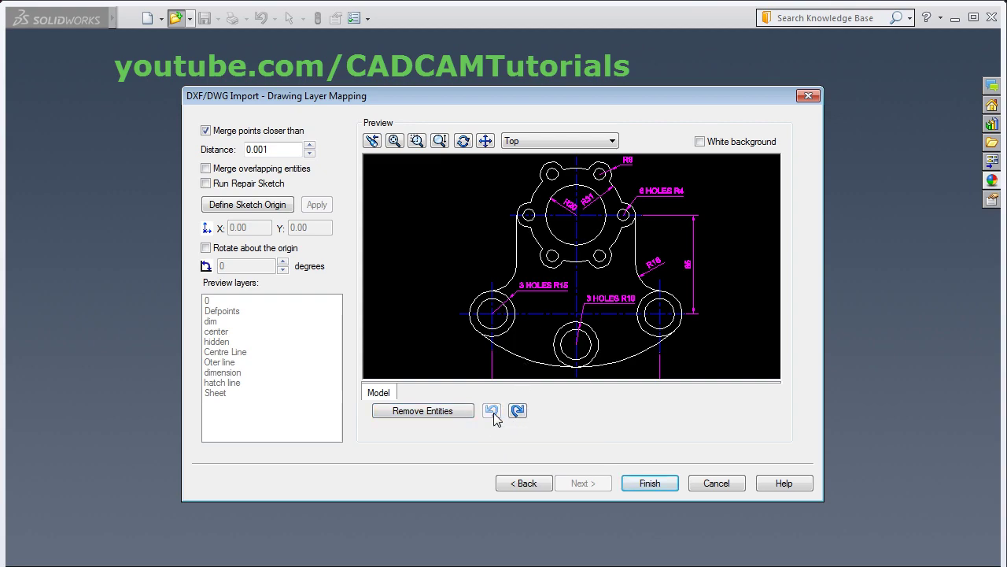
click(655, 486)
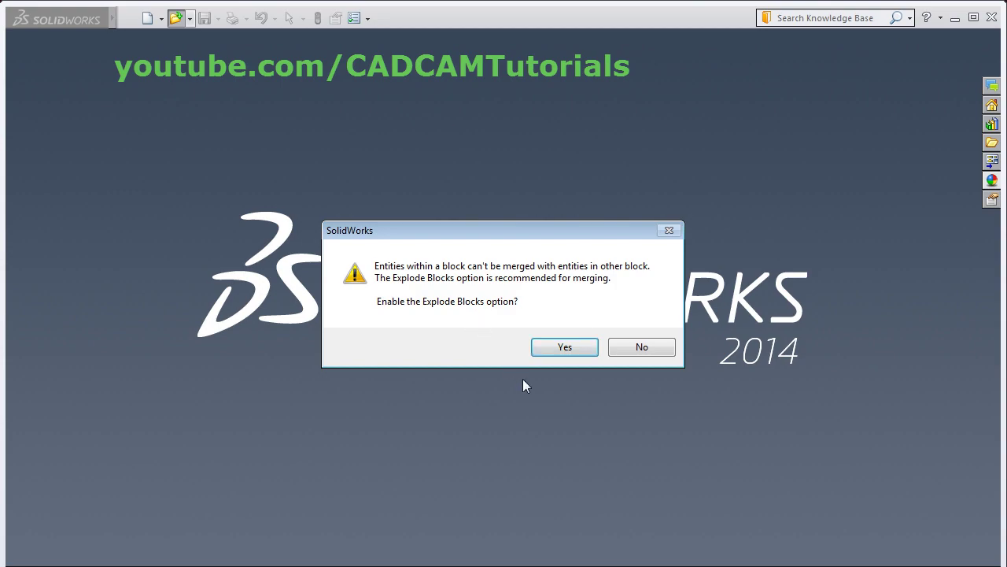
Allow exploding blocks to finish the import, then exit the Model sketch and tilt the view
click(575, 348)
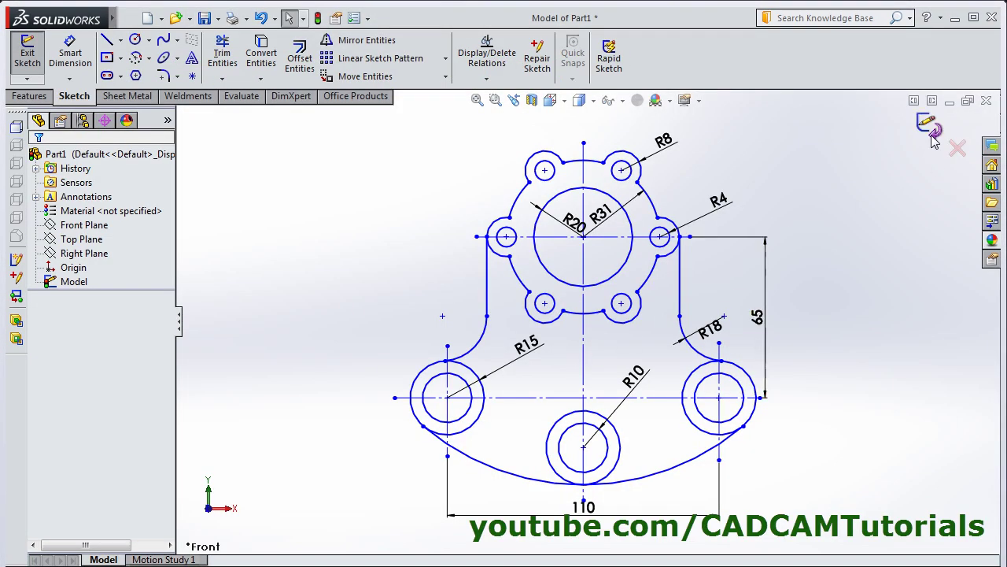
click(930, 130)
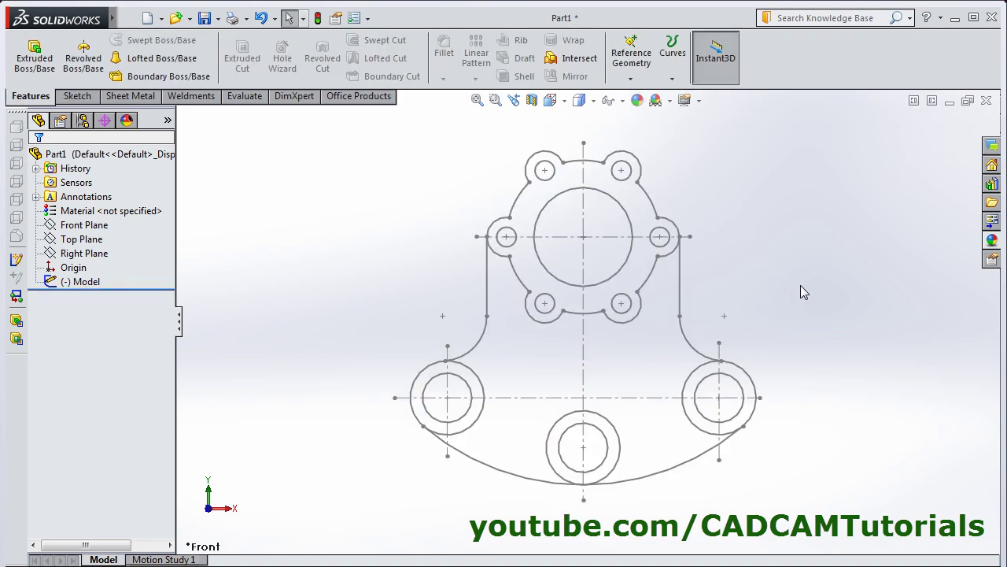
middle_drag(800, 286, 748, 331)
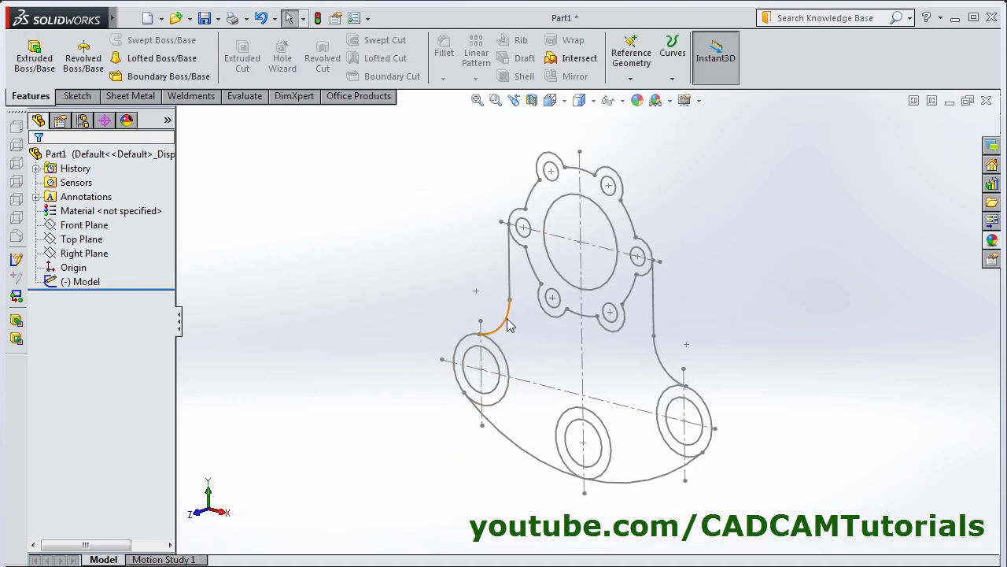
Start a boss extrusion on the Model sketch with the left, lower and right boss rings selected
click(44, 70)
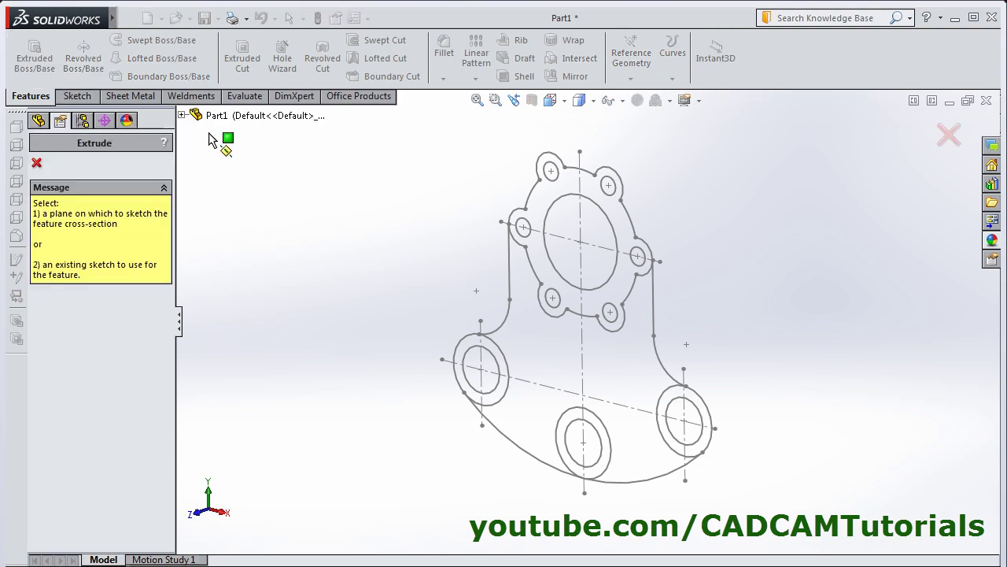
click(181, 116)
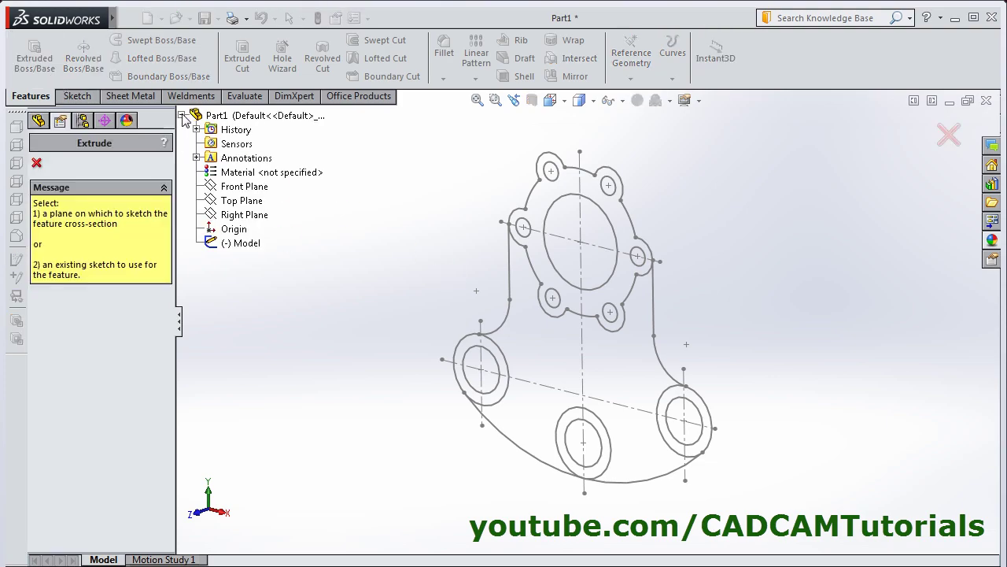
click(245, 246)
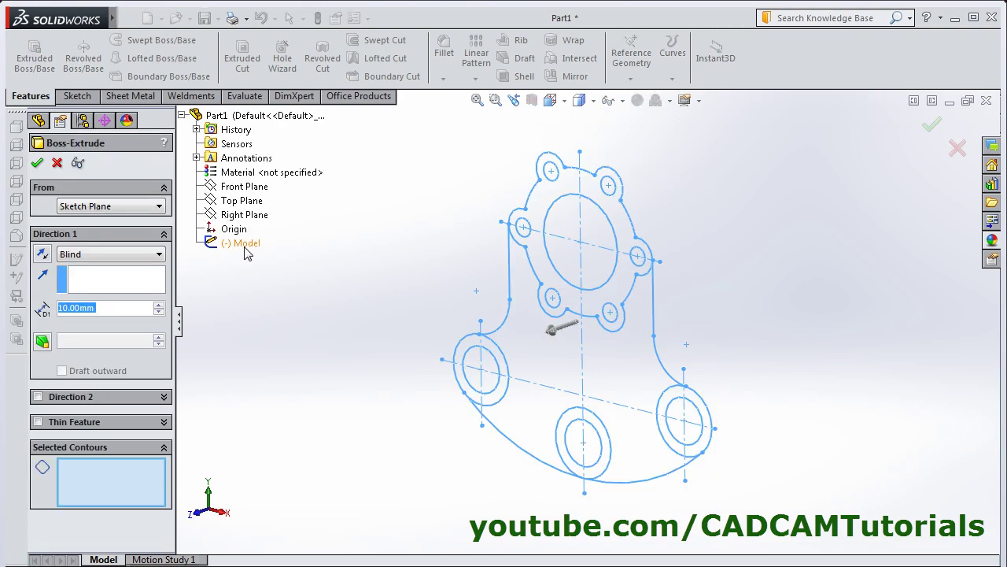
click(96, 475)
click(498, 402)
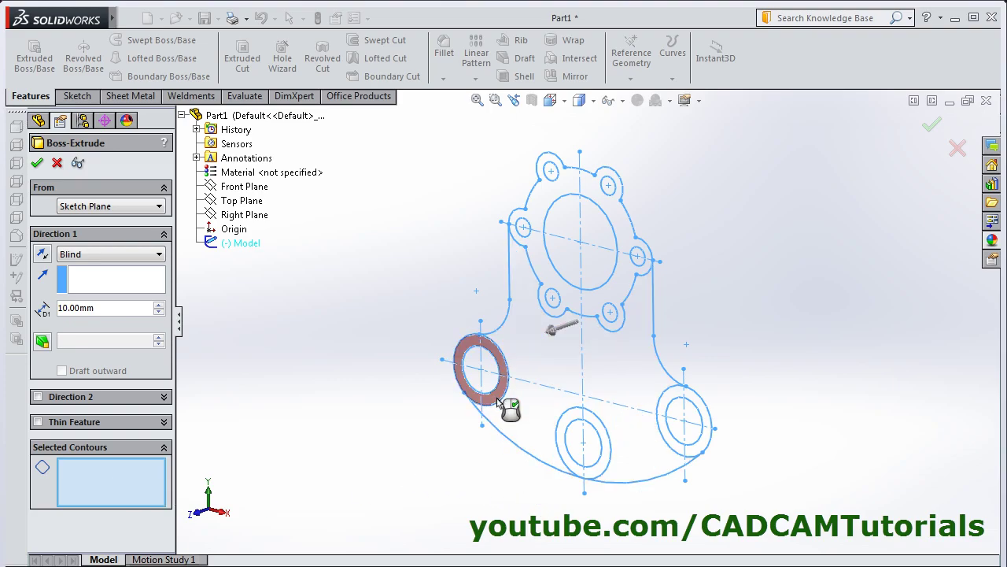
click(611, 473)
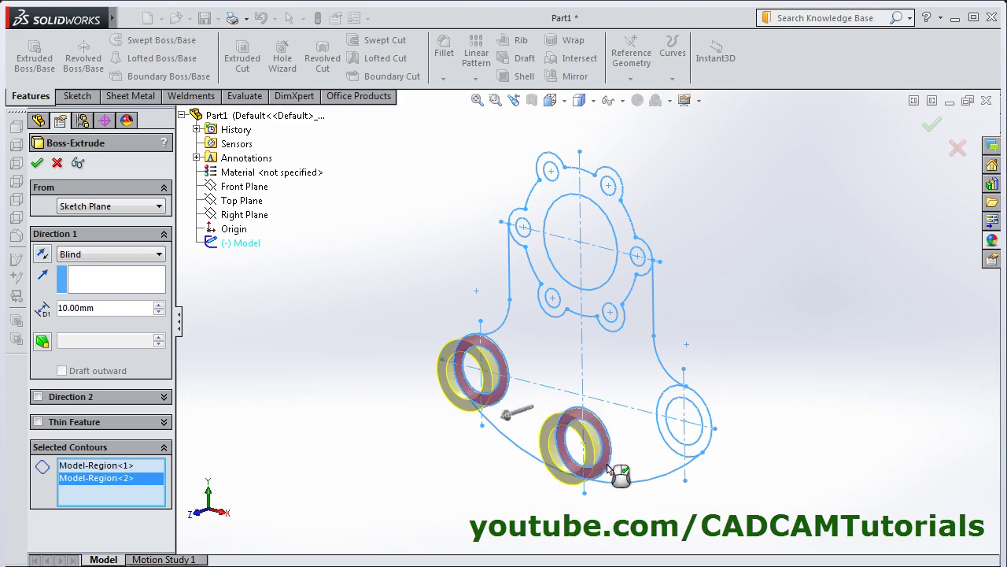
click(710, 455)
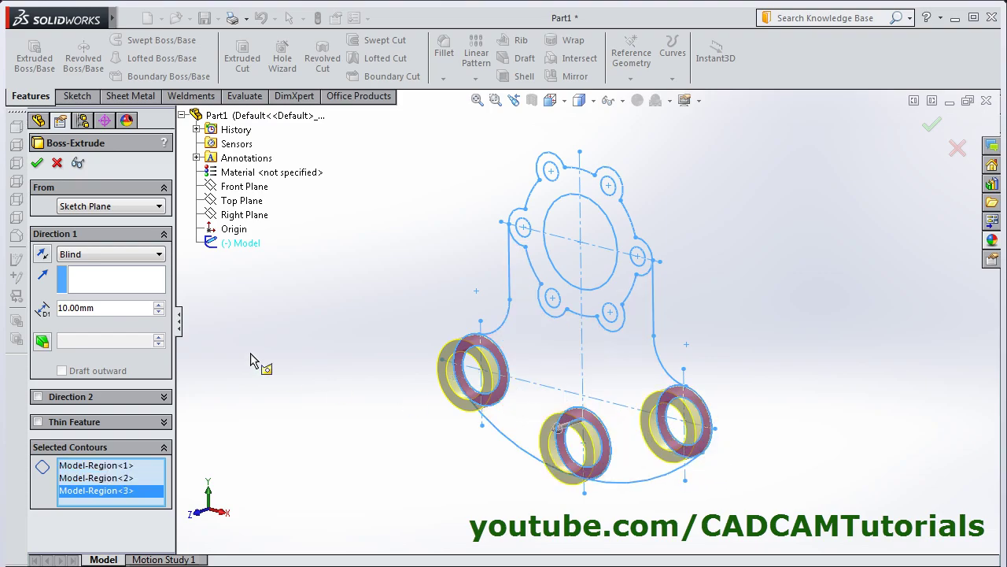
Give the boss rings a 30 mm Mid Plane depth and accept the extrusion
click(113, 309)
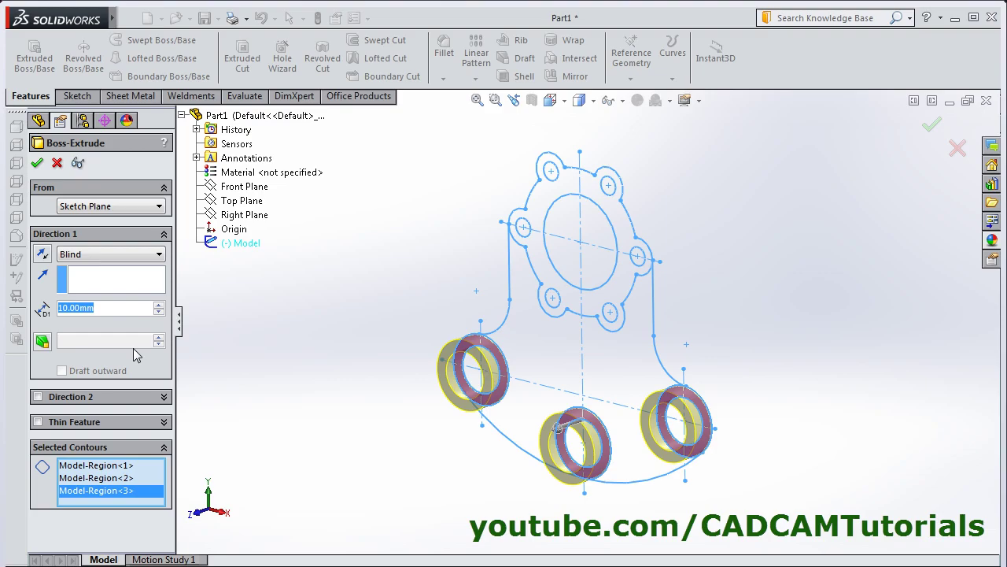
text(30)
key(Return)
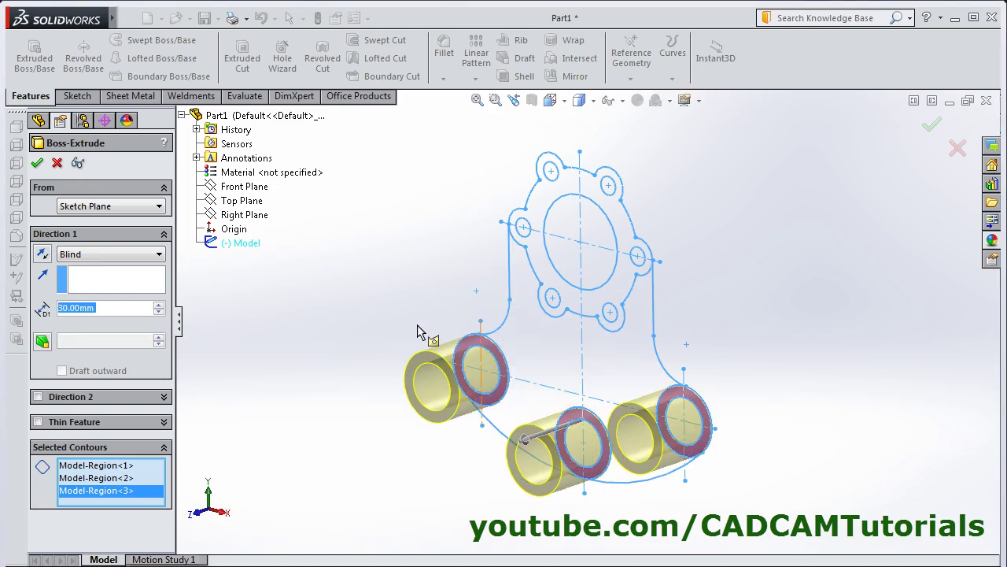
click(136, 257)
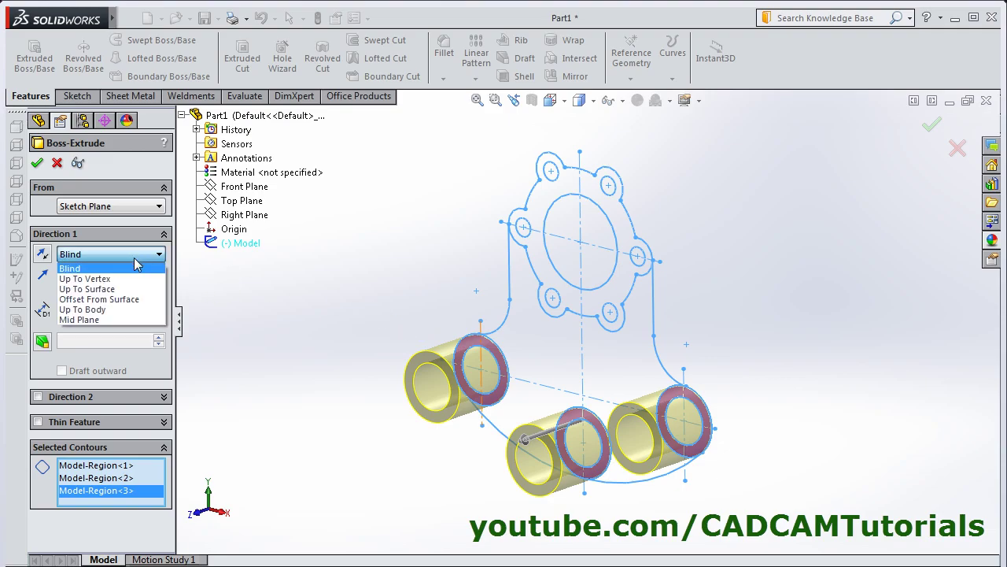
click(89, 320)
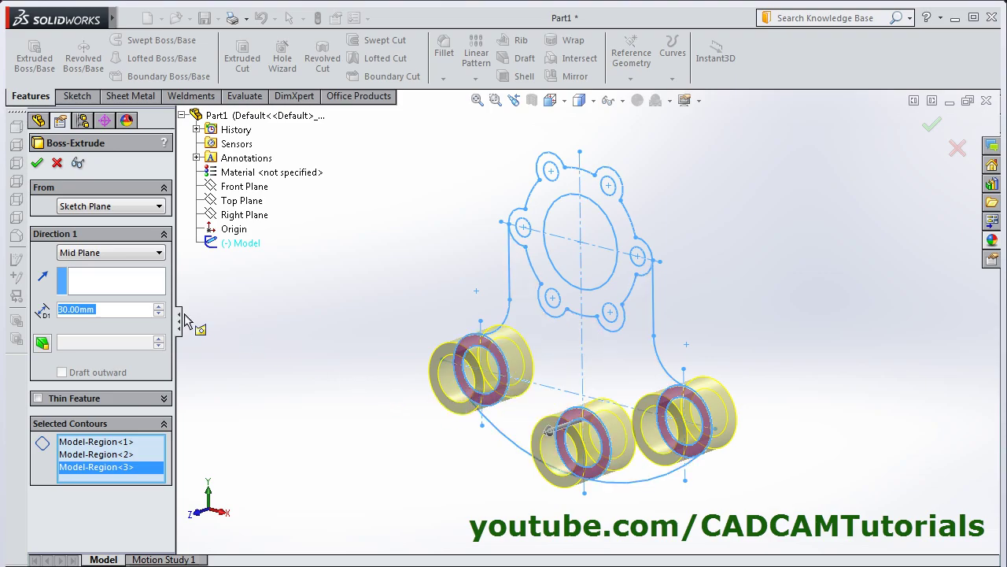
click(37, 163)
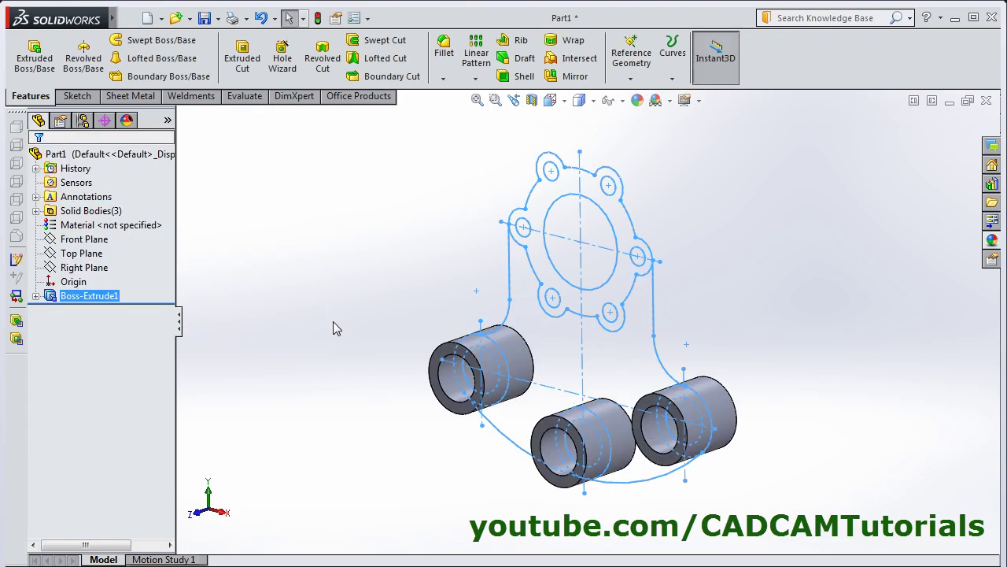
Extrude the flange region of the Model sketch 20 mm with Mid Plane as Boss-Extrude2
click(333, 321)
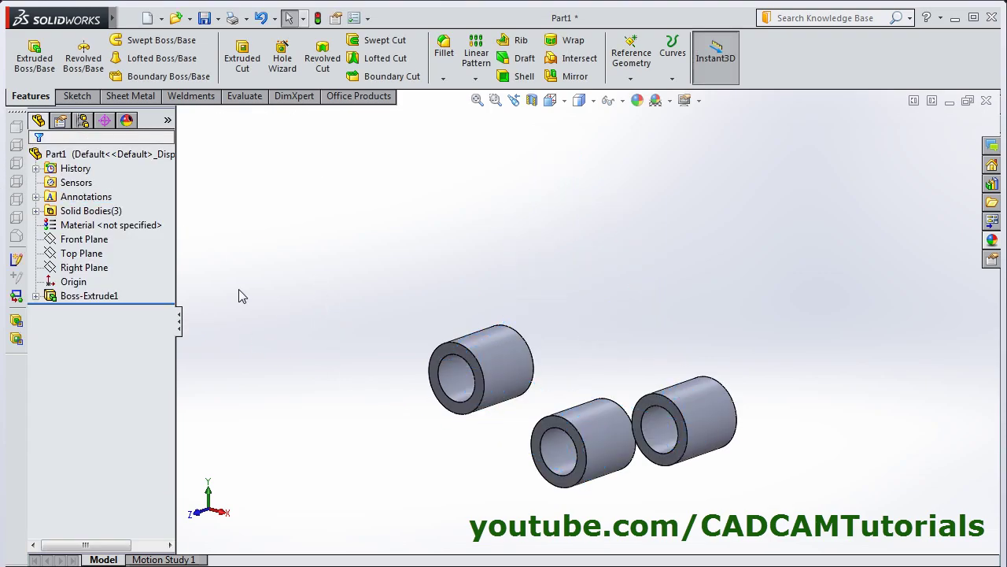
click(32, 68)
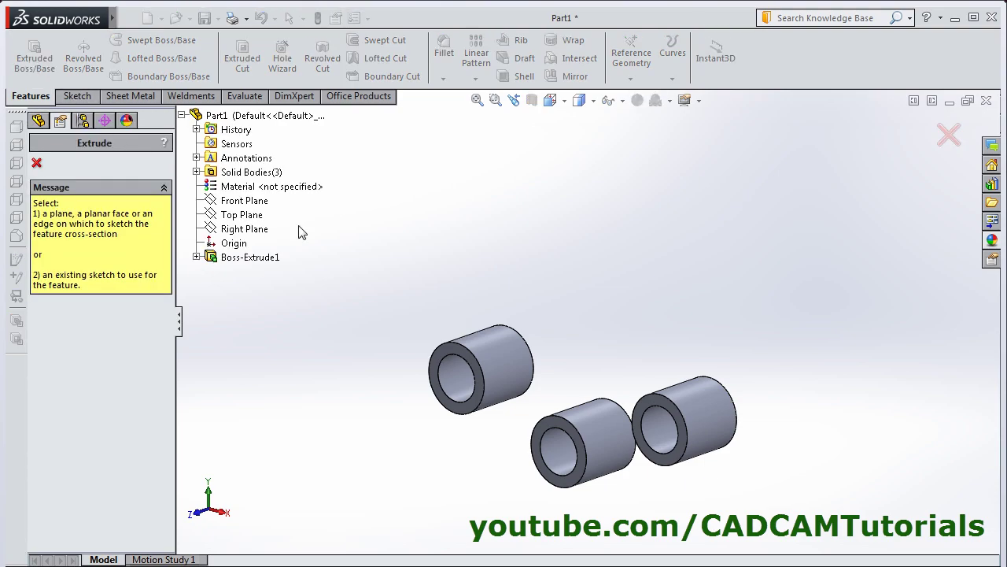
click(196, 258)
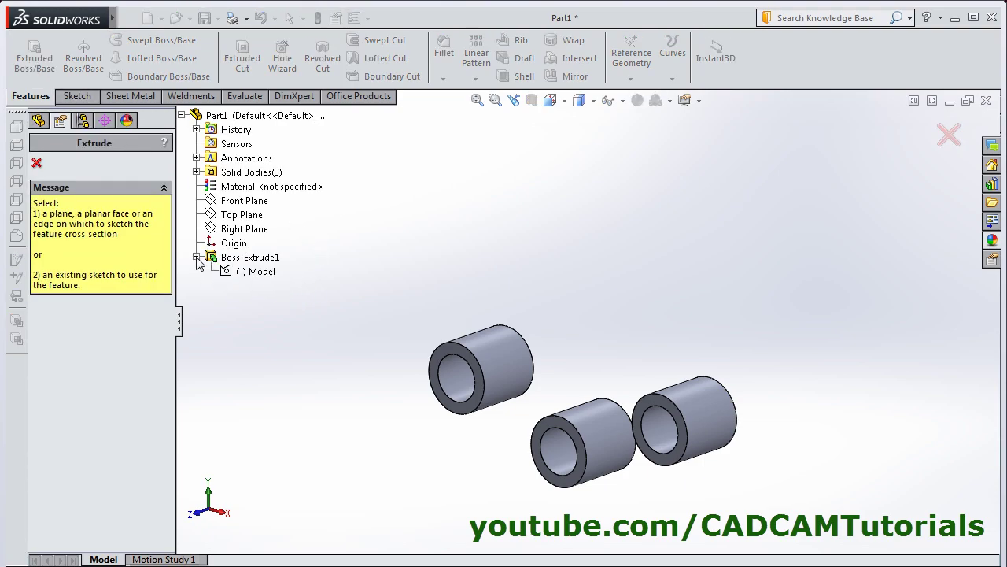
click(260, 274)
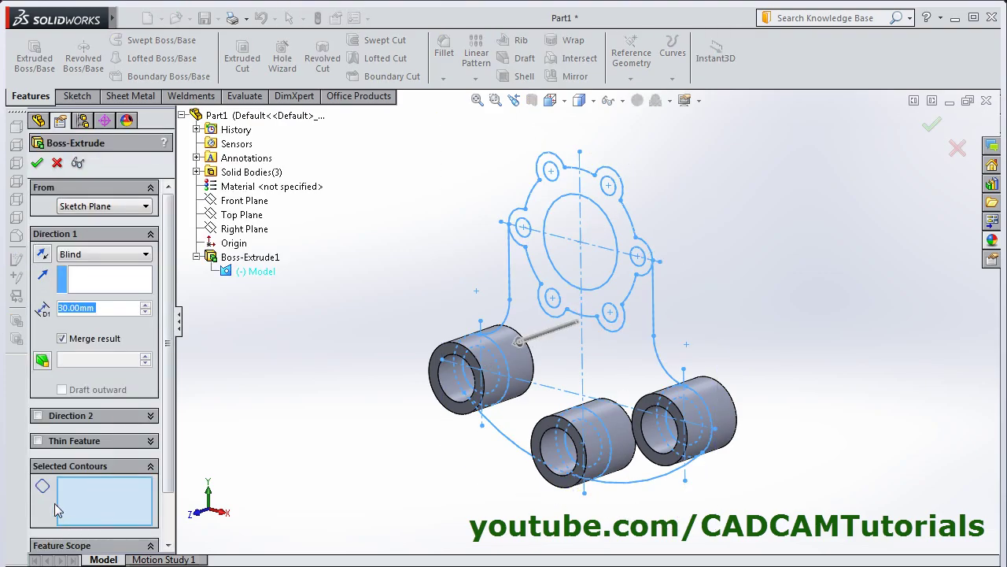
click(543, 203)
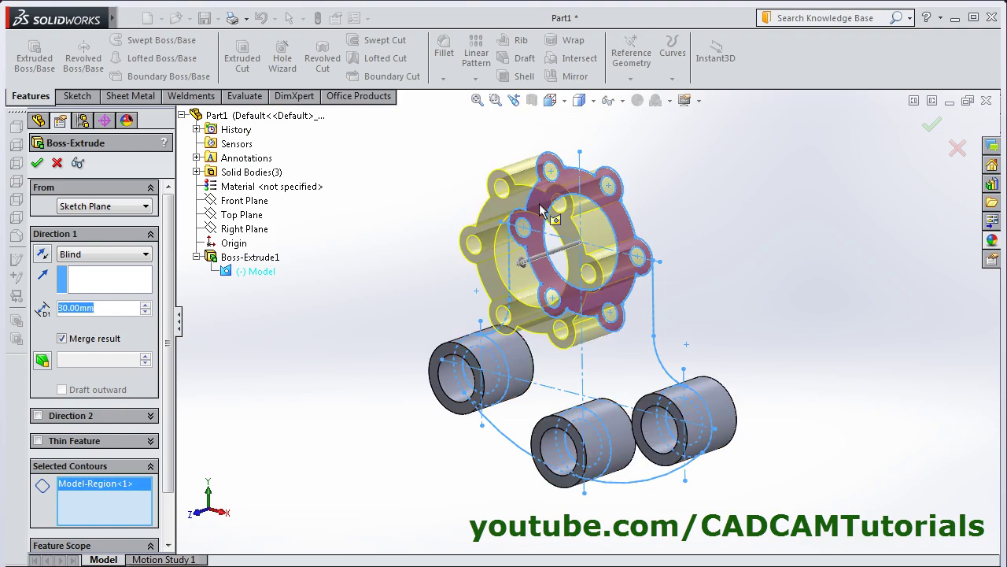
text(20)
key(Return)
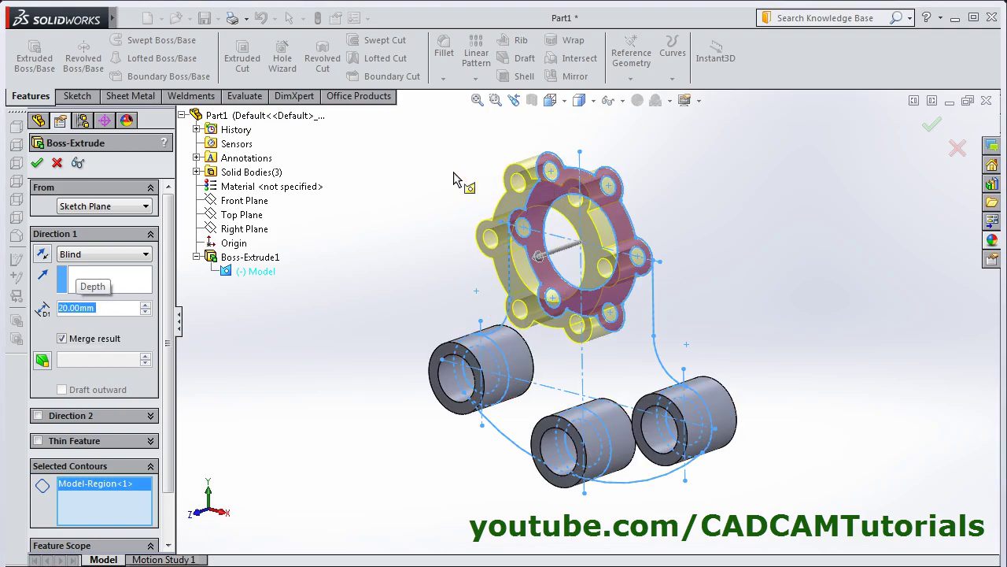
click(110, 254)
click(93, 334)
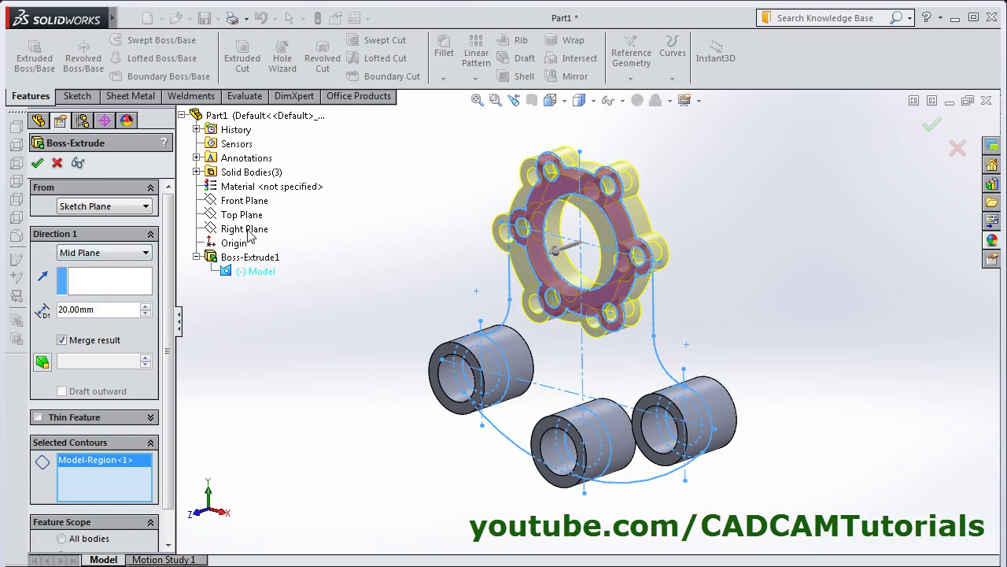
key(Return)
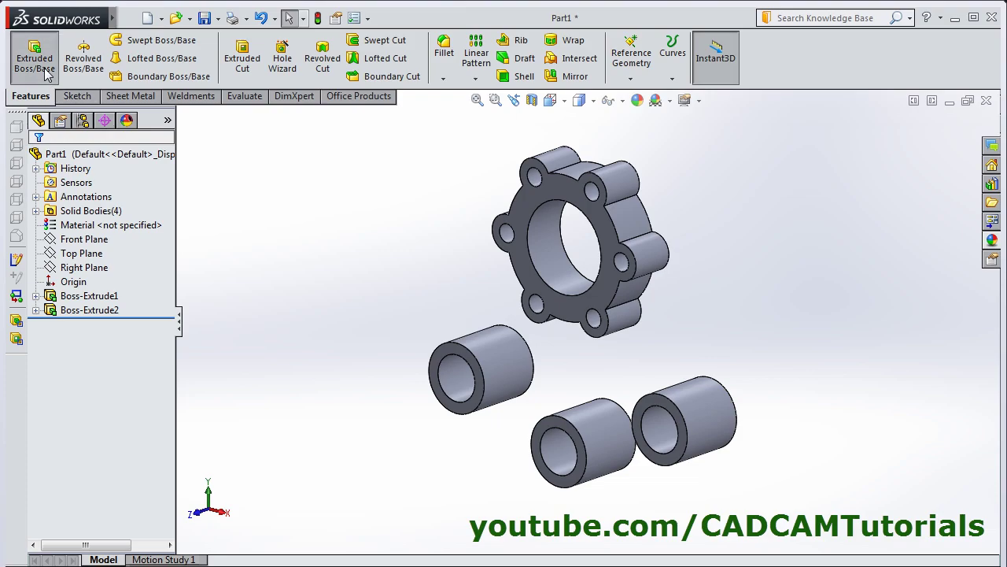
Extrude the web plate region of the Model sketch 10 mm Mid Plane, triggering a rebuild error
click(45, 70)
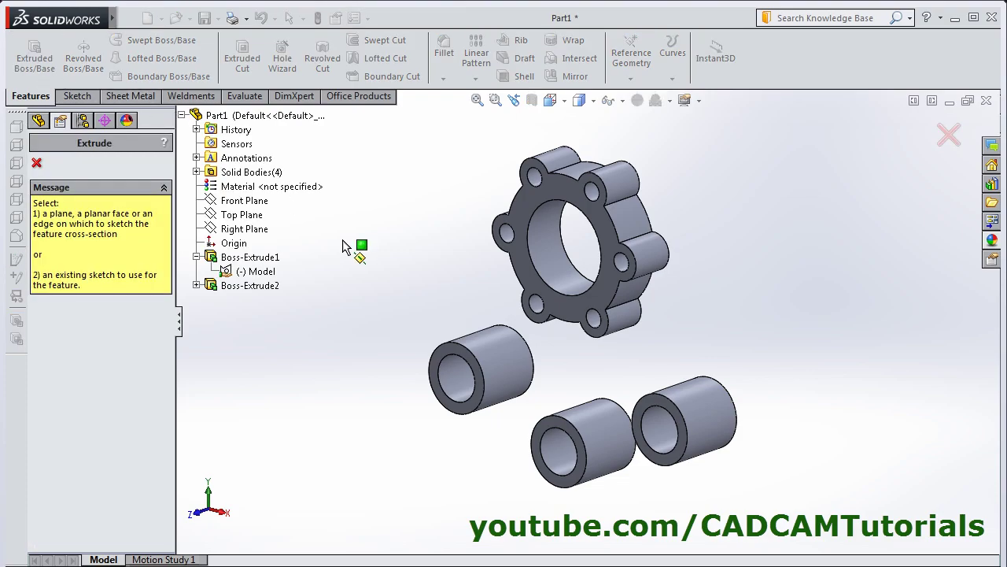
click(256, 272)
click(257, 272)
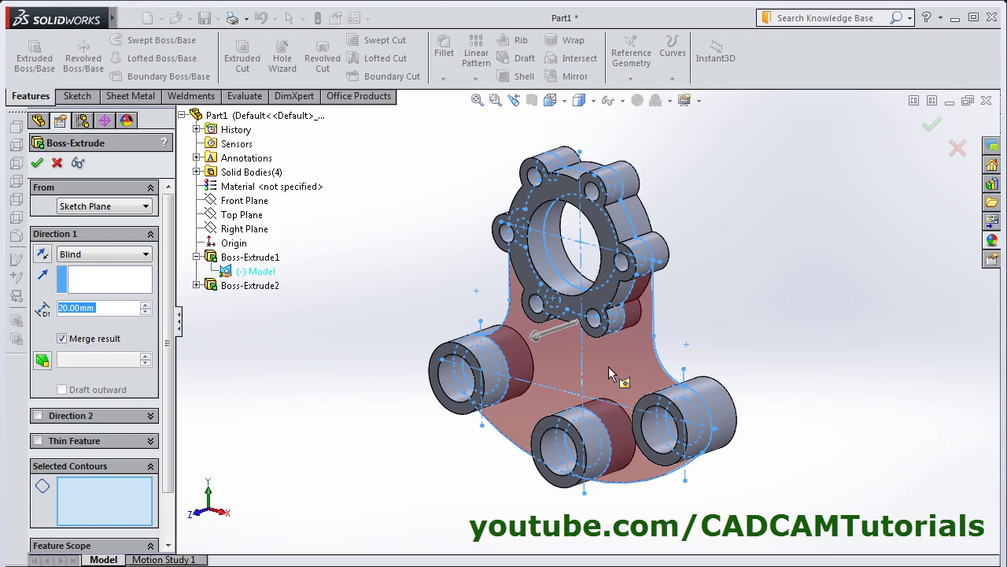
click(609, 368)
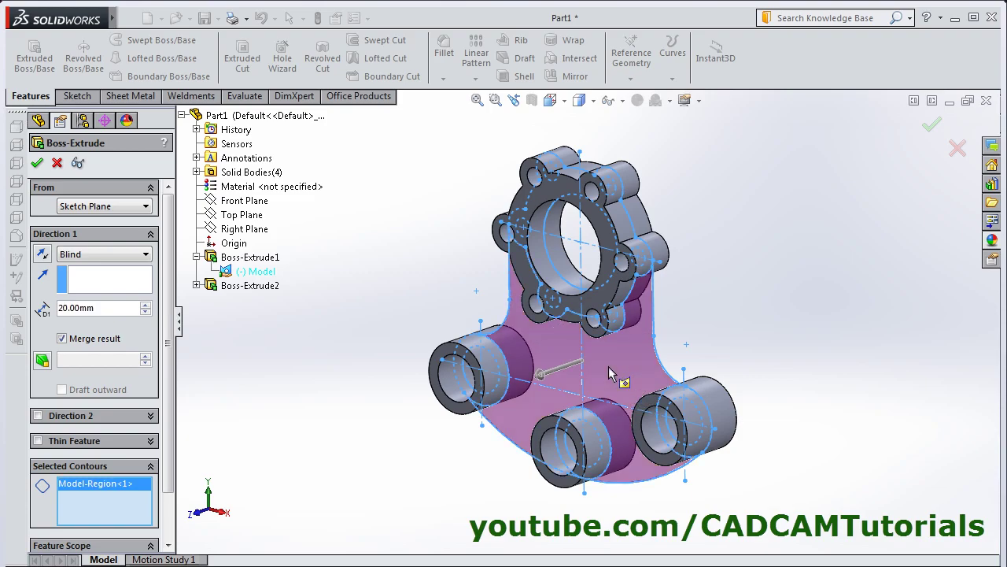
click(110, 309)
text(10)
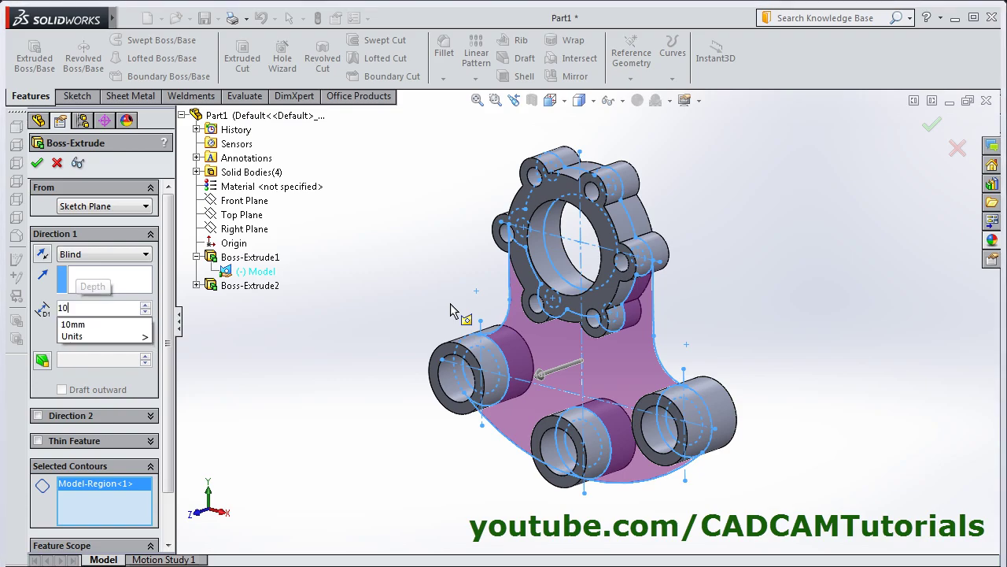
key(Return)
click(110, 256)
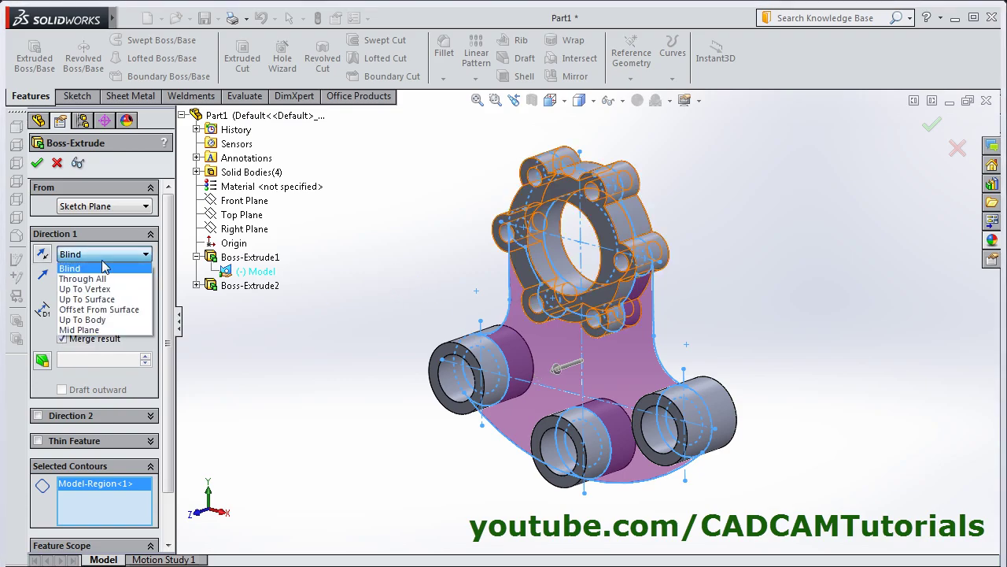
click(92, 331)
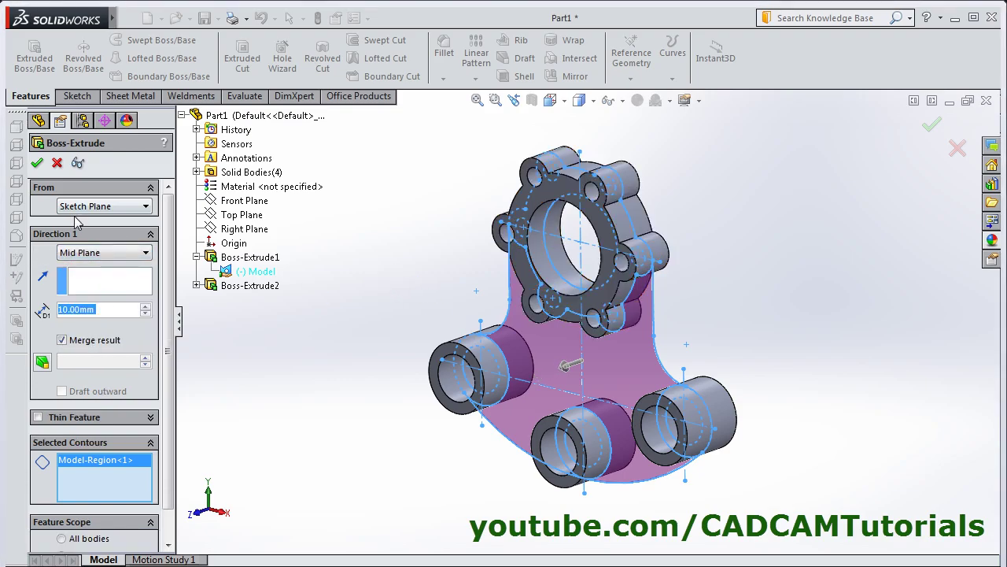
click(38, 164)
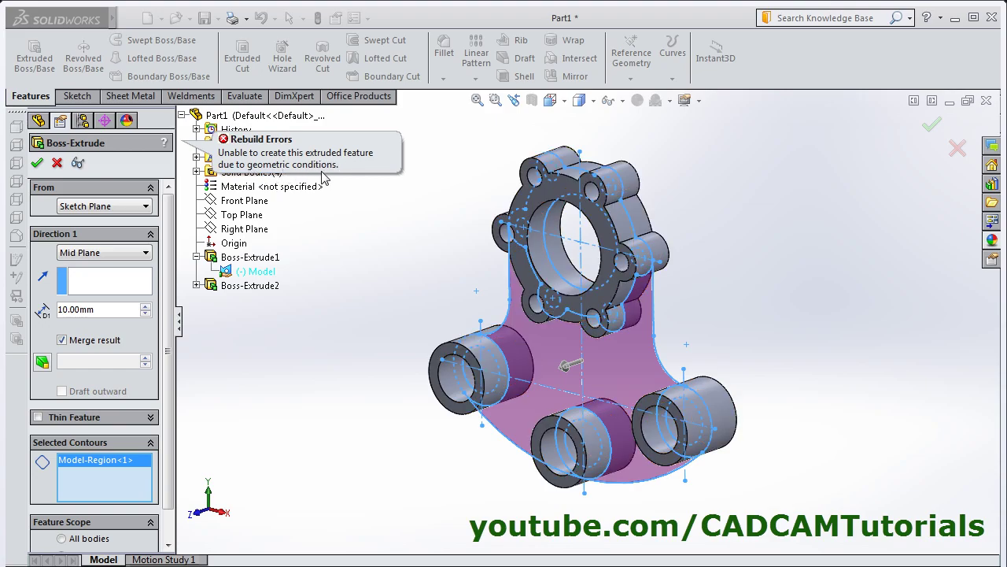
Inspect the Mid Plane plate preview, then cancel the failing extrusion
middle_drag(453, 437, 500, 370)
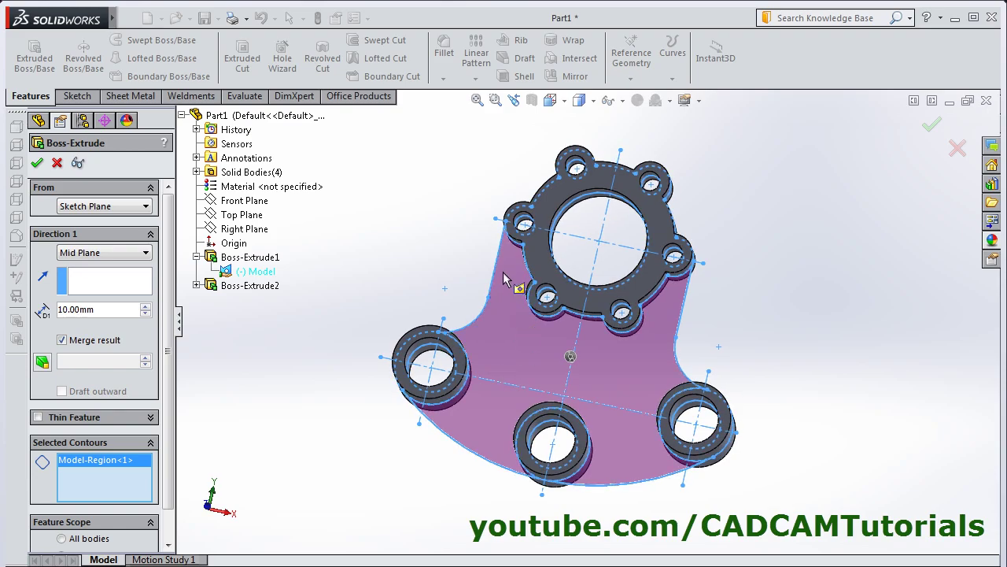
scroll(563, 488, down, 5)
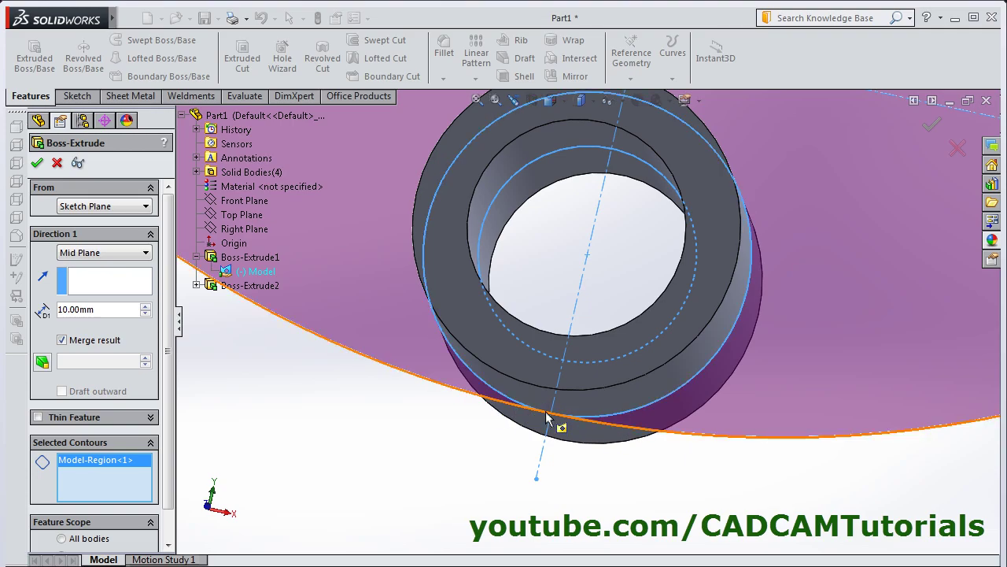
scroll(554, 423, up, 8)
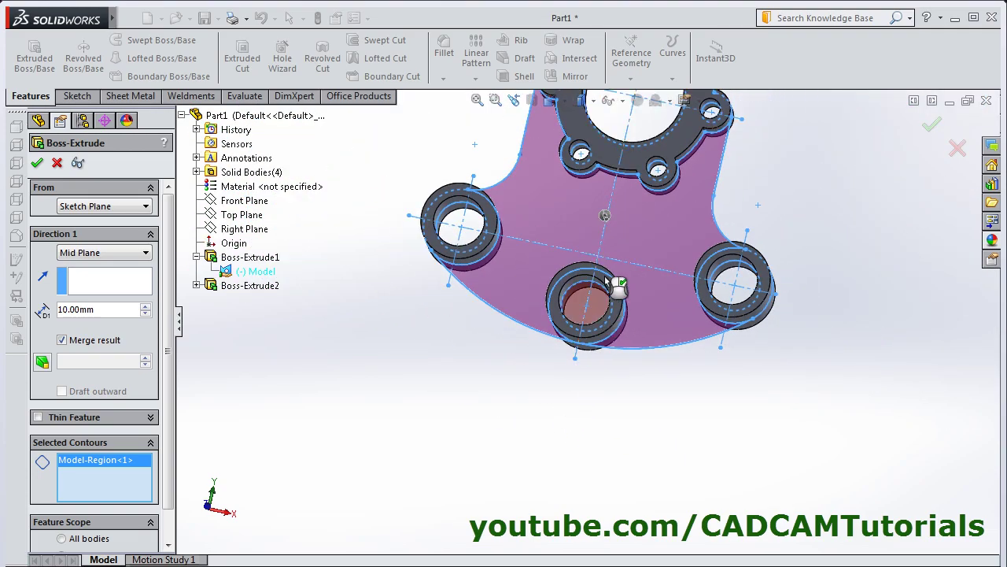
scroll(617, 246, down, 5)
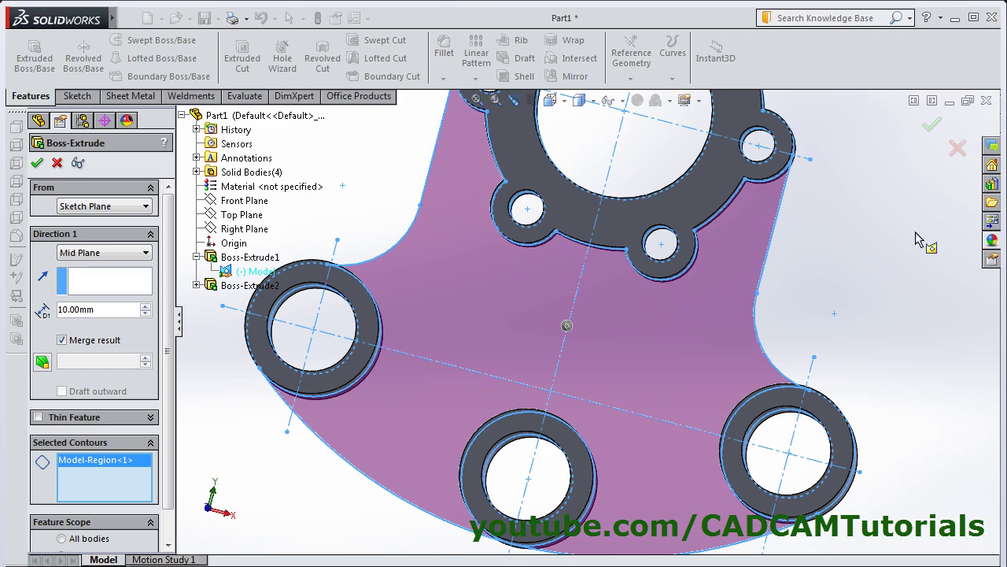
click(958, 150)
scroll(653, 354, up, 5)
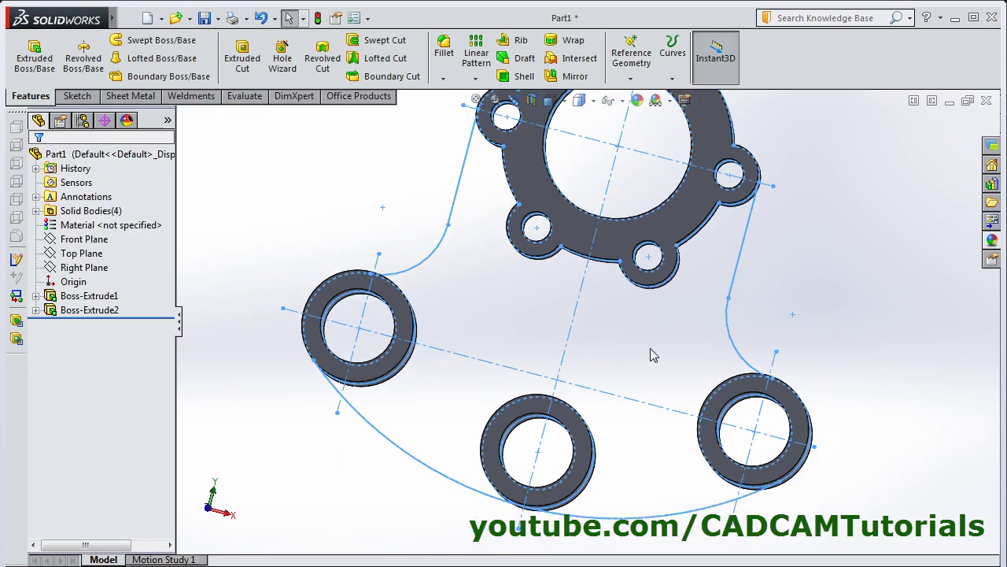
Reopen the Model sketch under Boss-Extrude1 and draw a line from below the flange to the middle boss
click(35, 296)
click(72, 312)
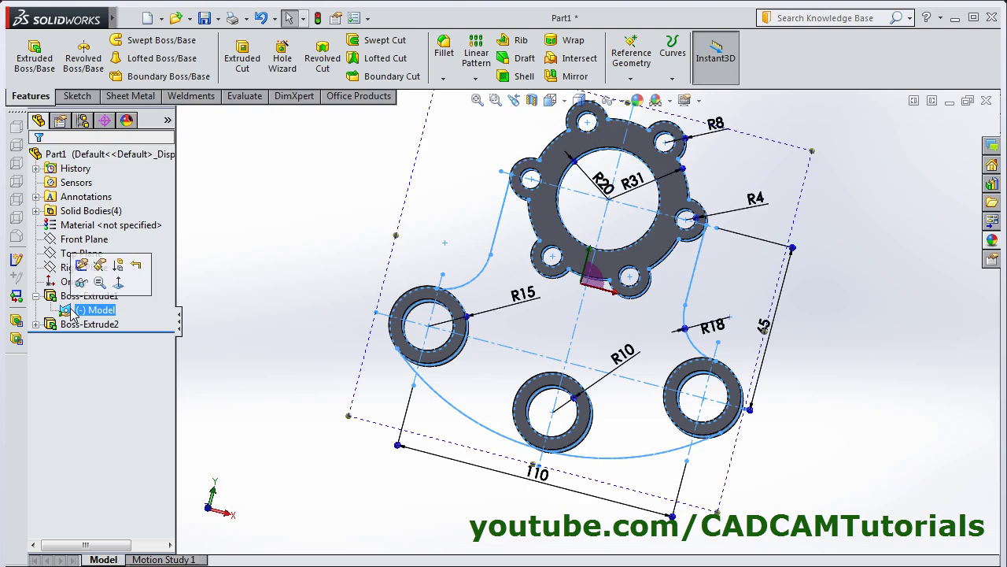
click(81, 266)
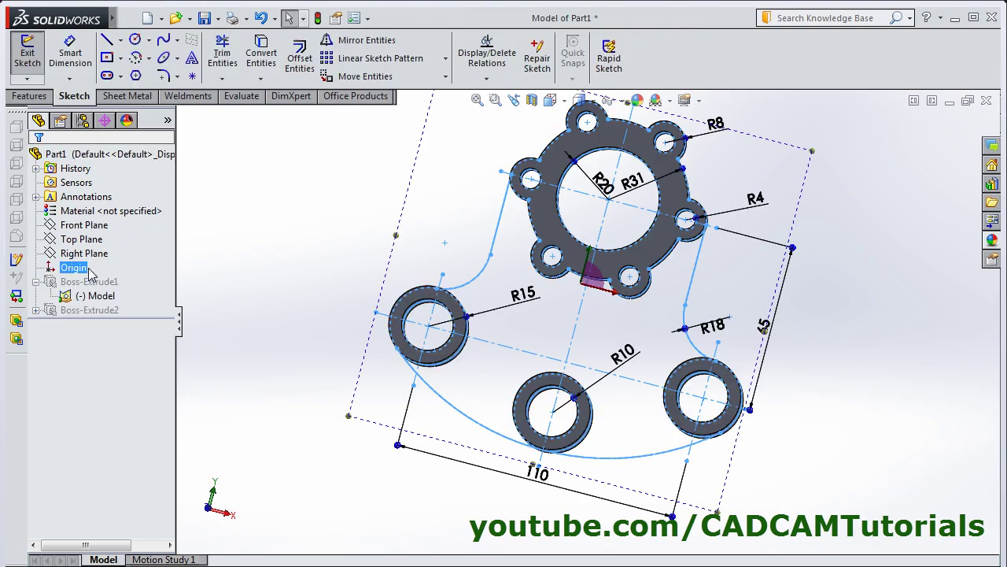
click(107, 40)
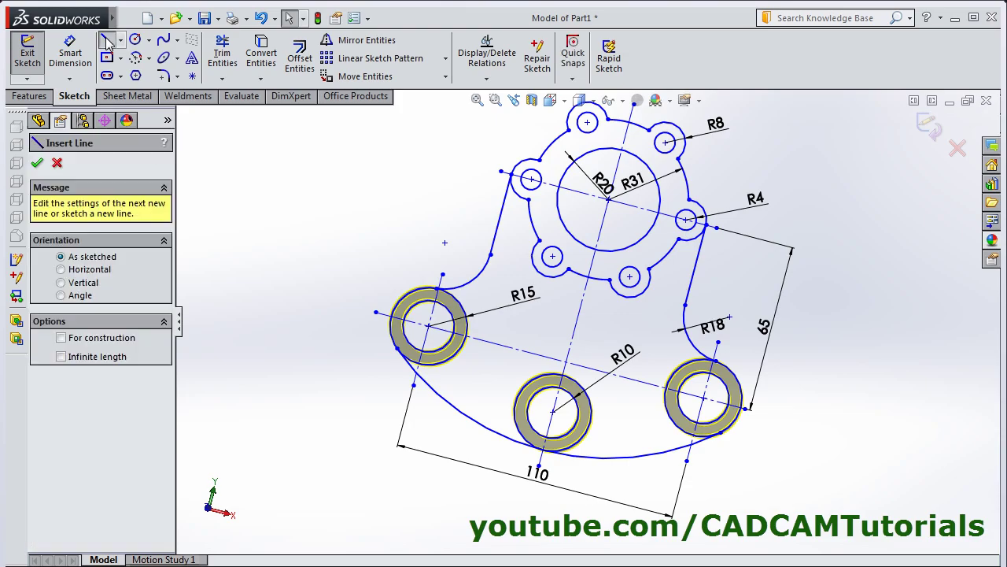
click(588, 277)
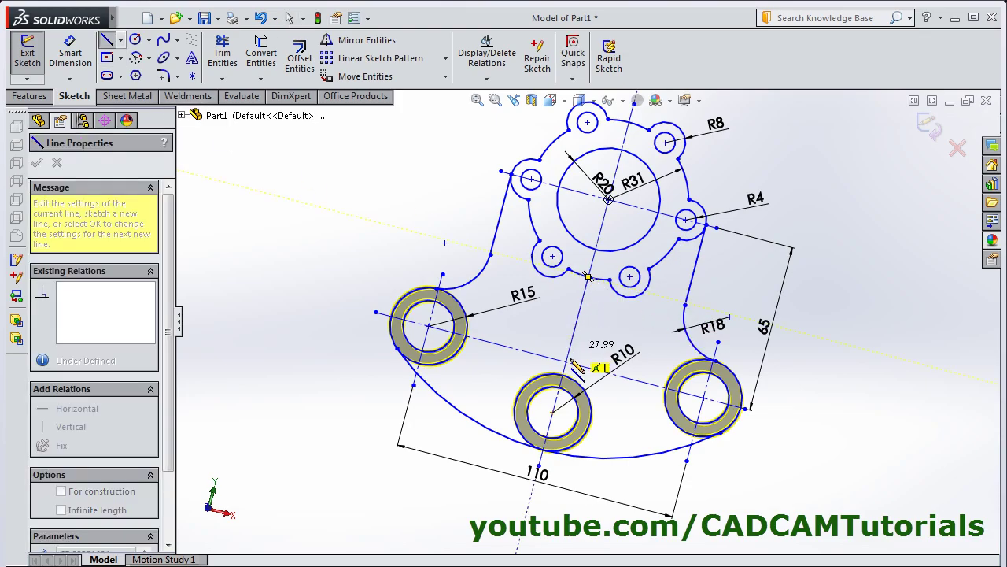
click(563, 375)
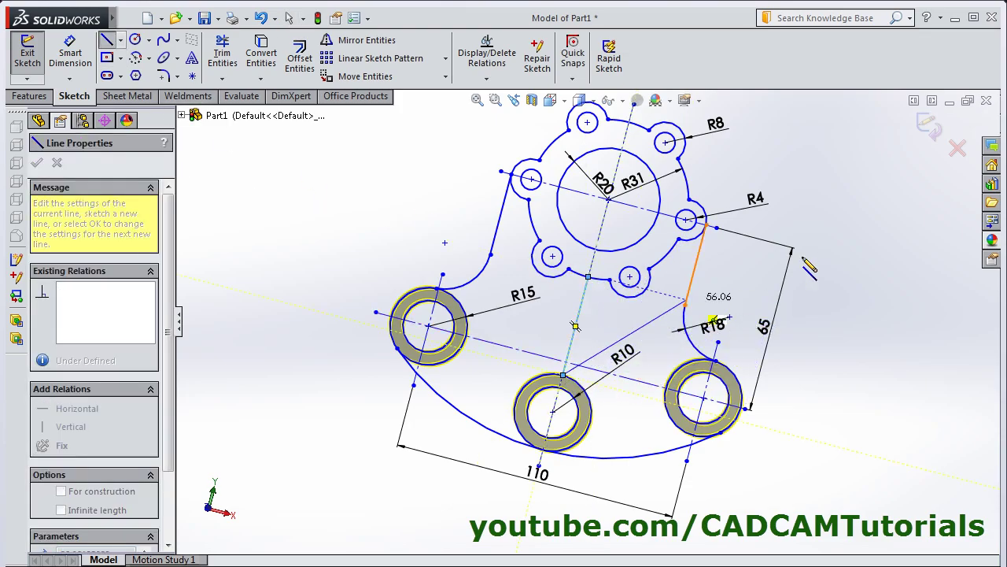
Exit the sketch and start a boss extrusion on the Model sketch's right plate region
click(929, 126)
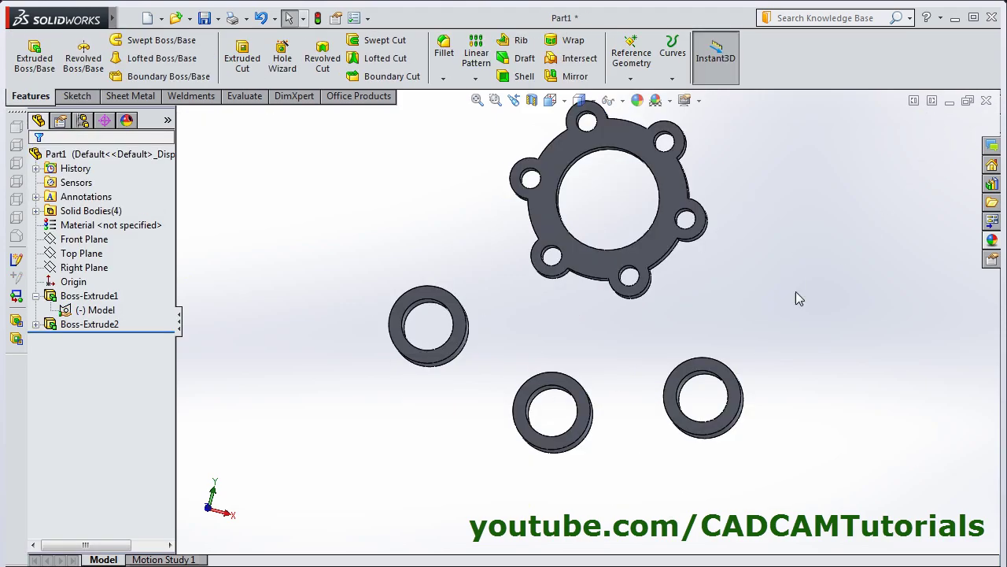
click(37, 69)
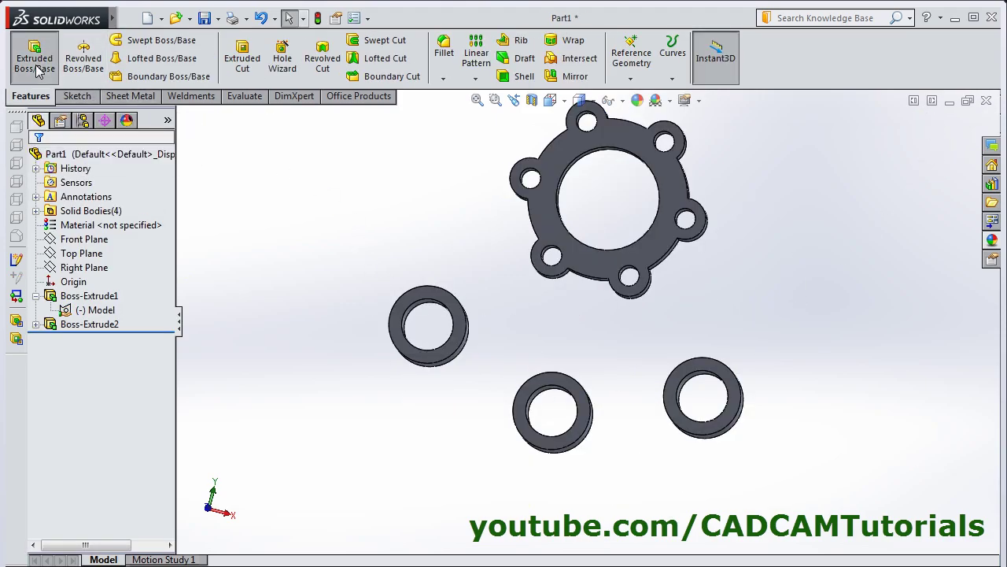
click(181, 115)
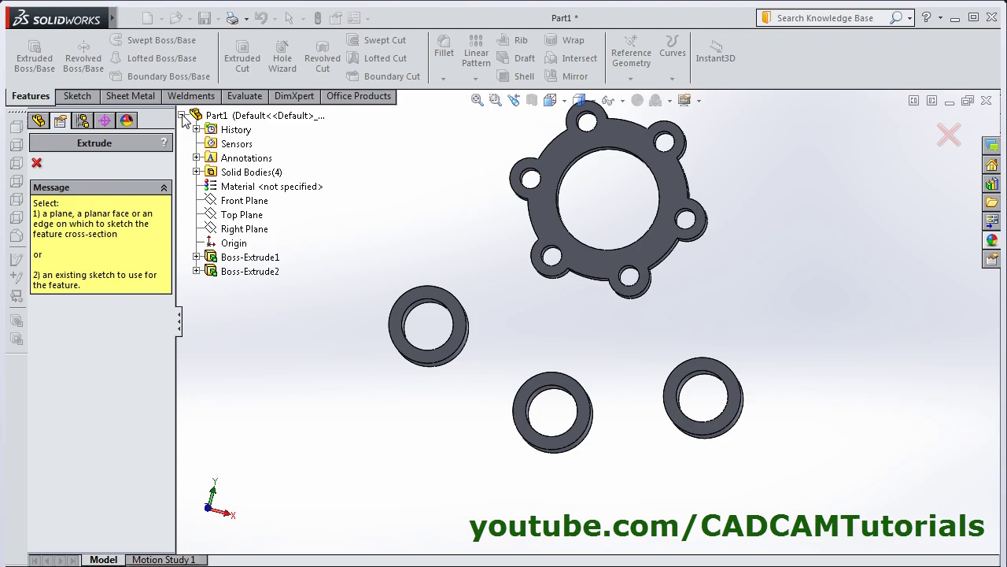
click(196, 258)
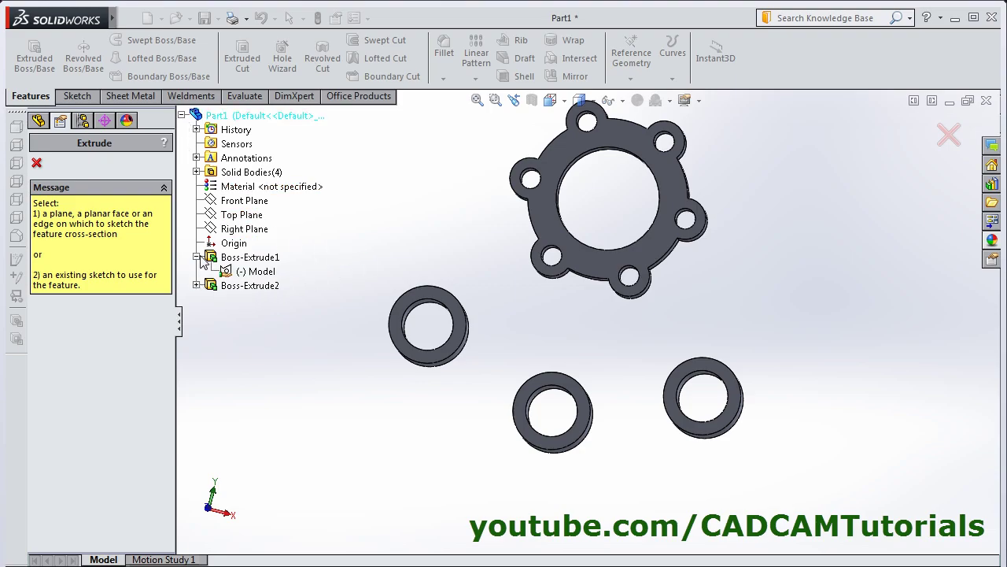
click(255, 271)
click(643, 351)
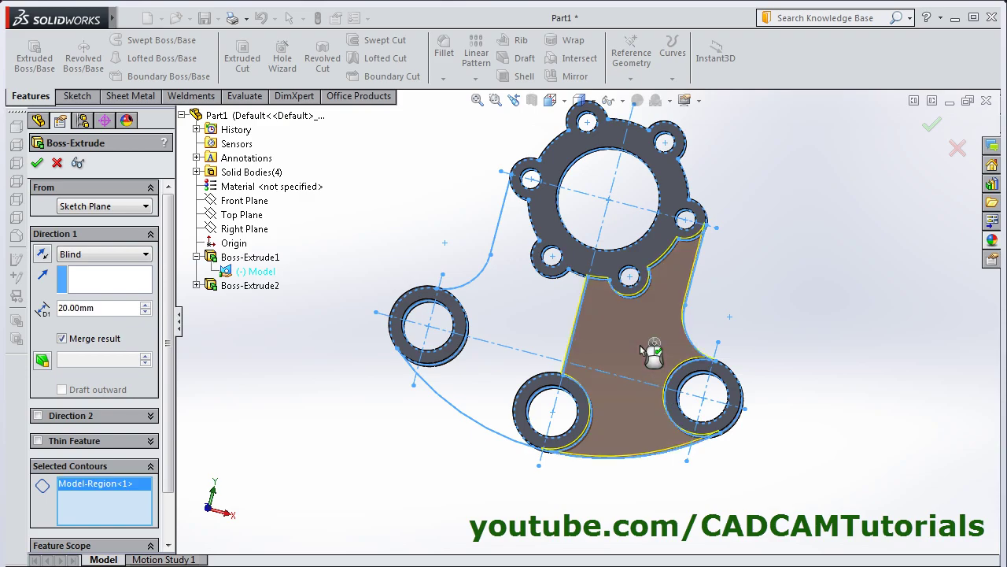
Extrude the right plate half 10 mm Mid Plane and show the part isometric
double_click(111, 310)
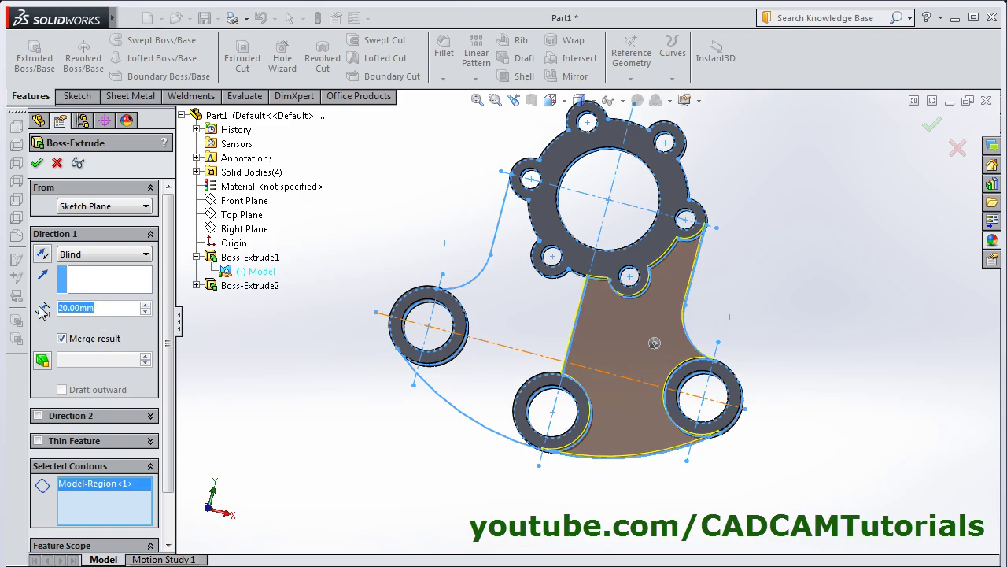
text(10)
key(Return)
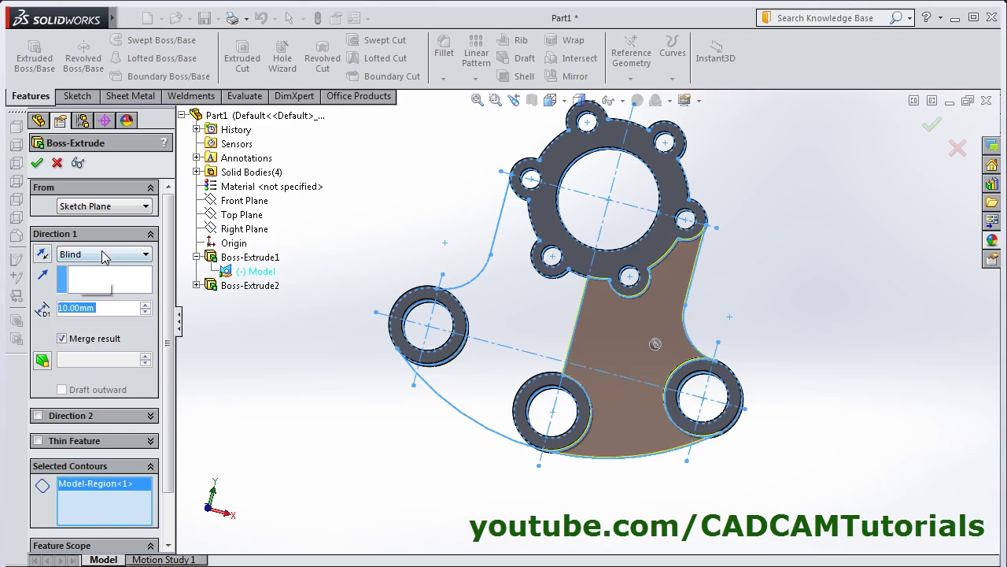
click(103, 256)
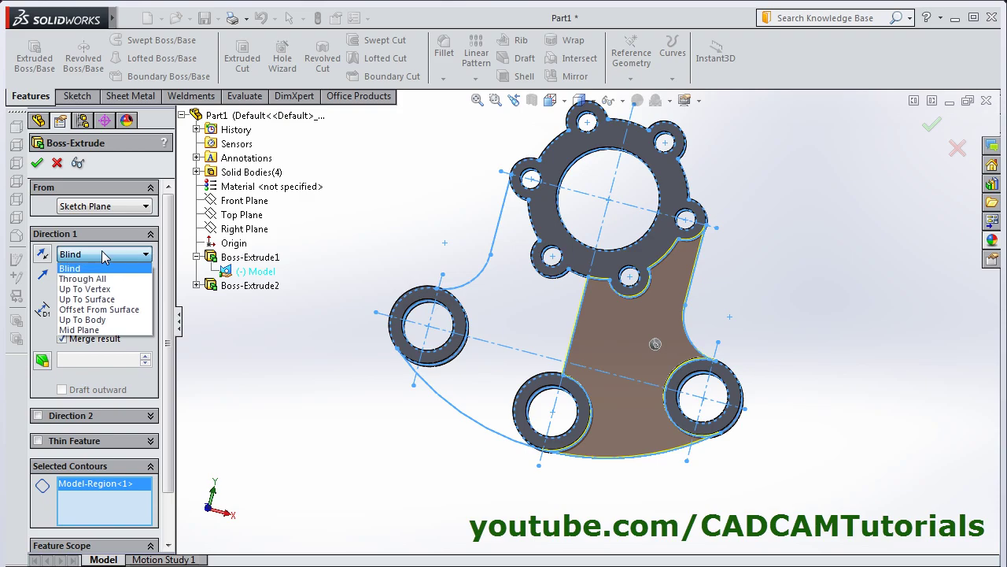
click(87, 330)
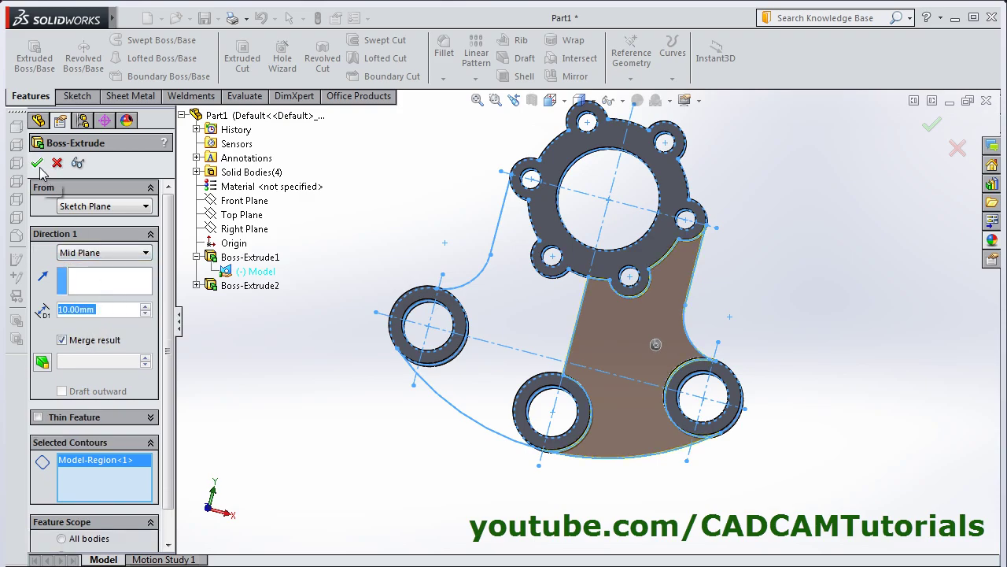
click(37, 163)
key(ctrl+7)
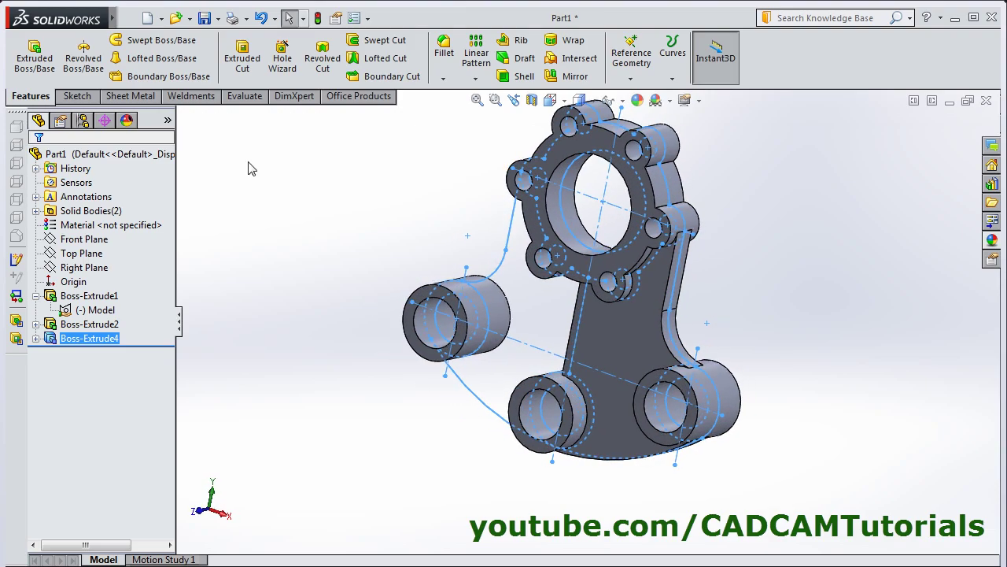
Extrude the left plate half from the Model sketch with Mid Plane, then orbit and fit the bracket
click(35, 57)
click(511, 349)
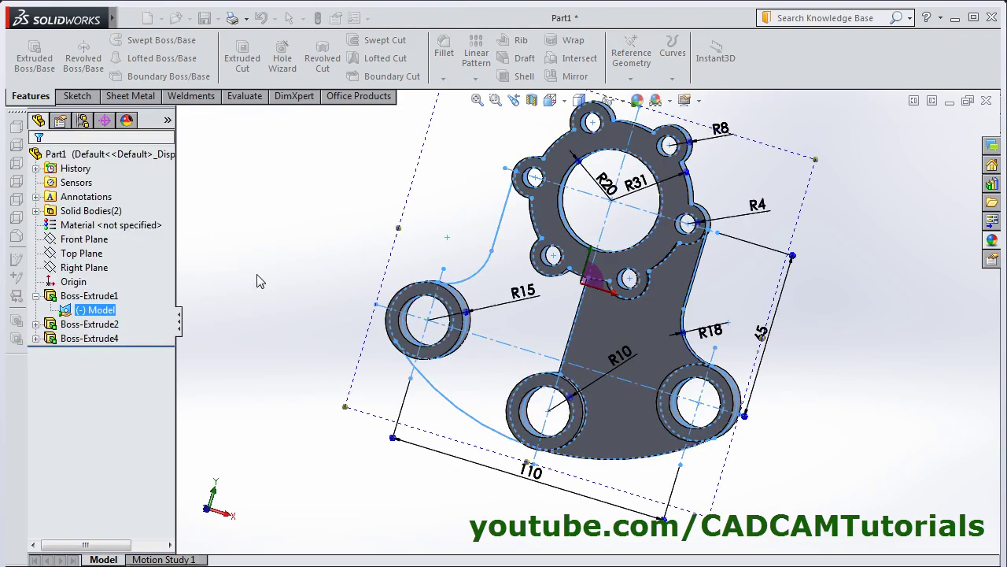
click(528, 327)
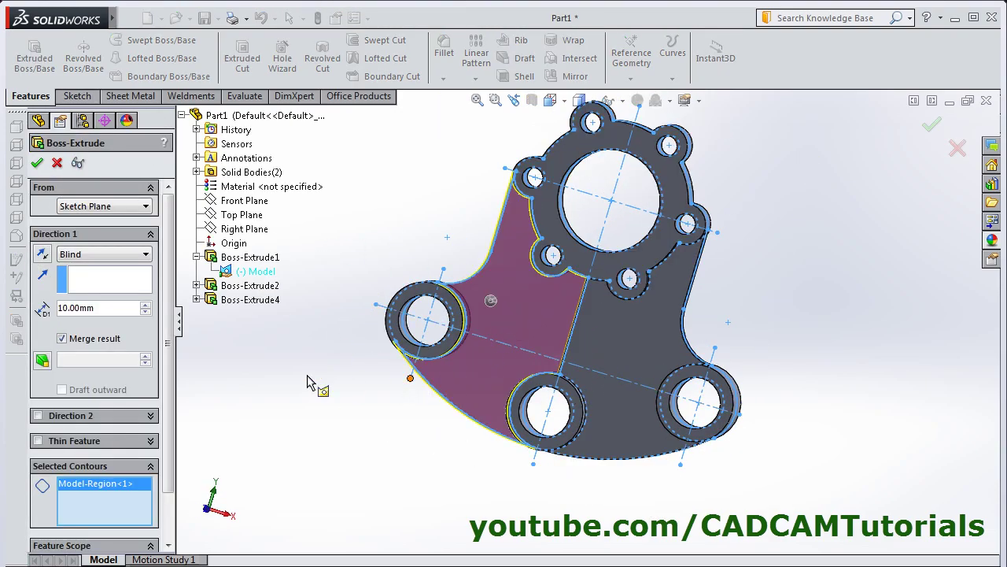
click(107, 254)
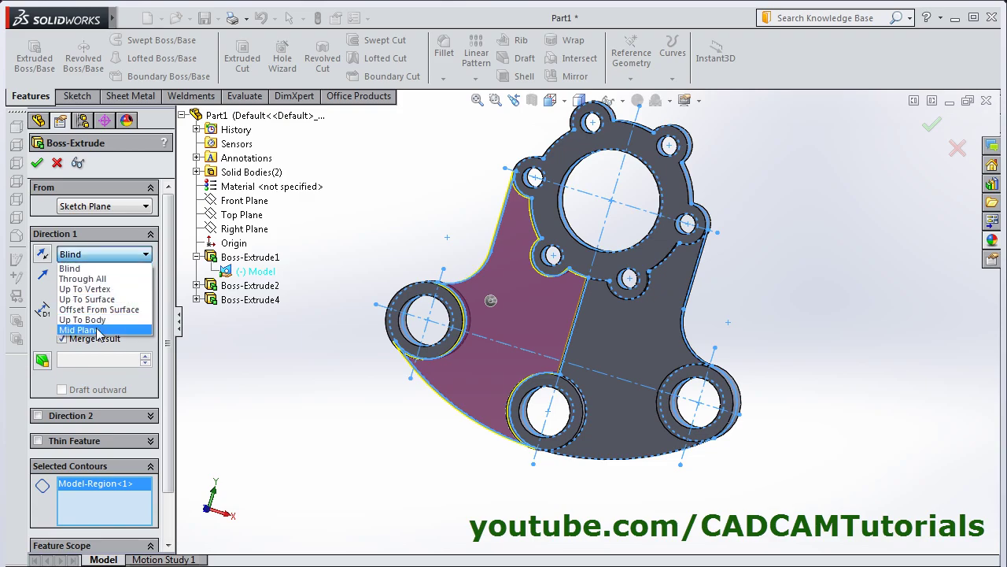
click(79, 330)
key(Return)
middle_drag(382, 444, 711, 310)
click(477, 101)
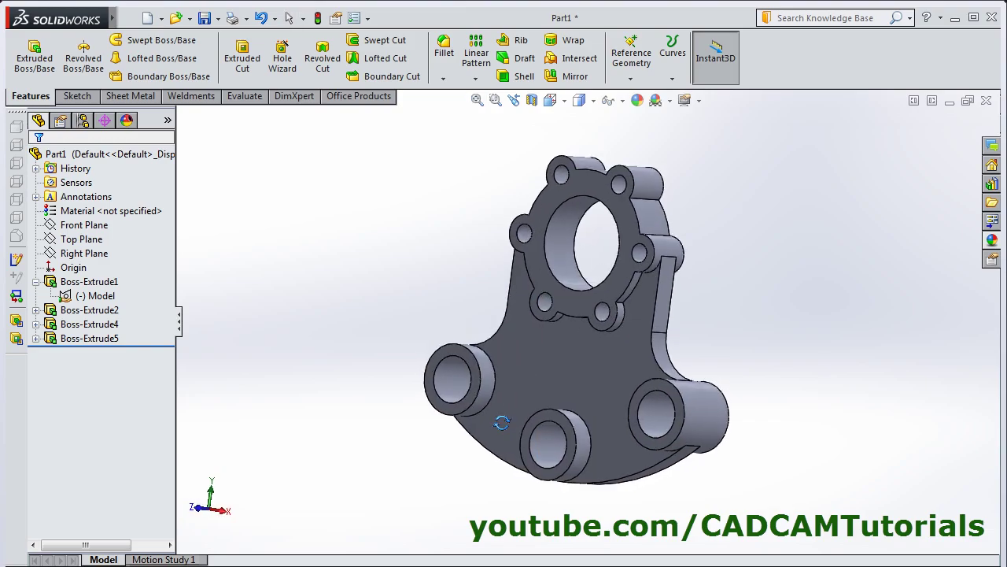